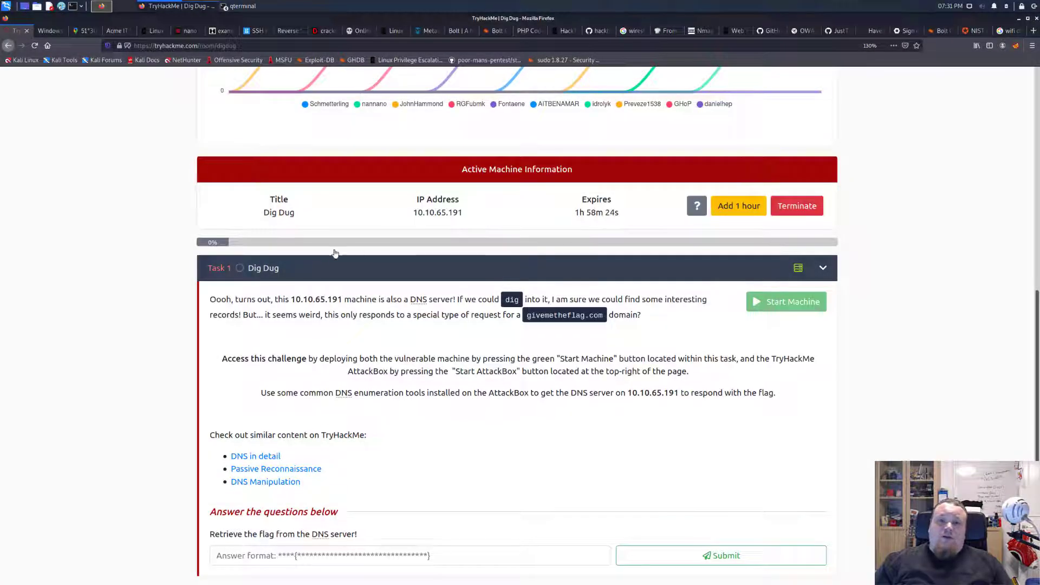
{"action": "scroll", "coordinate": [130, 260], "scroll_direction": "up", "scroll_amount": 5}
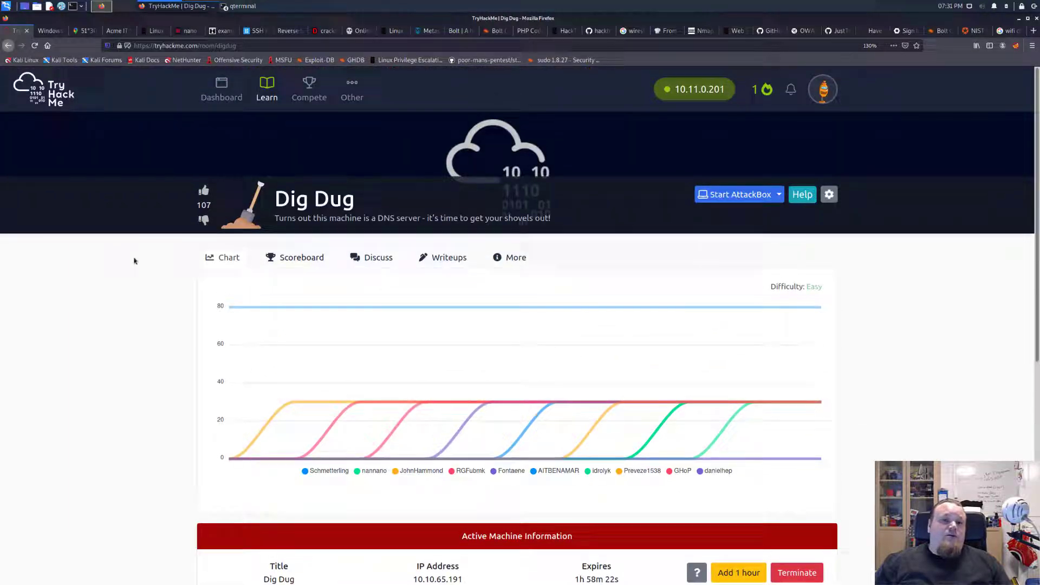
Try loading the machine IP in a new browser tab, then close the failed tab.
{"action": "mouse_move", "coordinate": [355, 201]}
{"action": "left_mouse_down"}
{"action": "mouse_move", "coordinate": [279, 199]}
{"action": "mouse_move", "coordinate": [436, 228]}
{"action": "mouse_move", "coordinate": [524, 218]}
{"action": "left_mouse_up"}
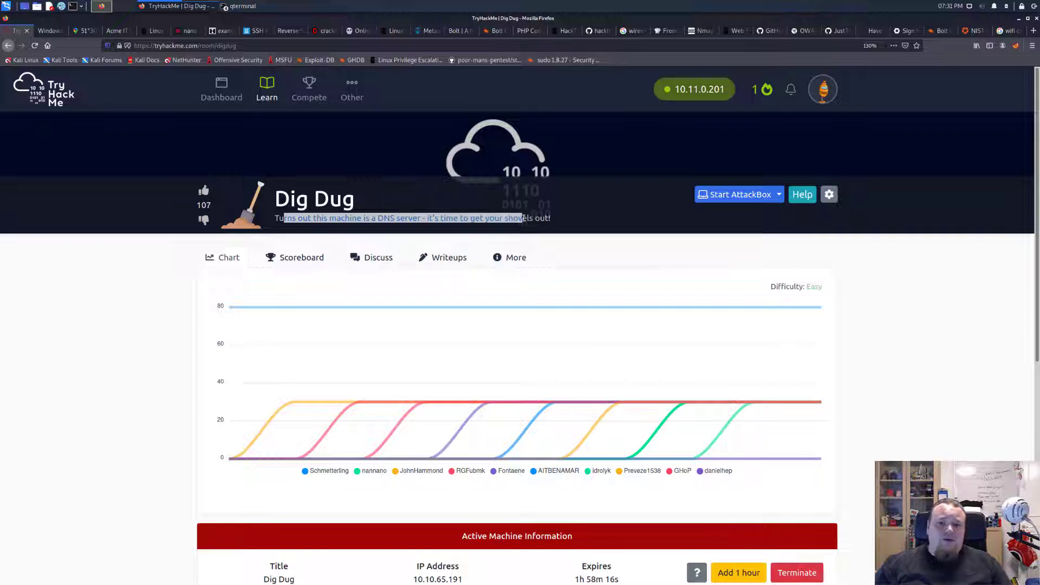
{"action": "left_click", "coordinate": [552, 218]}
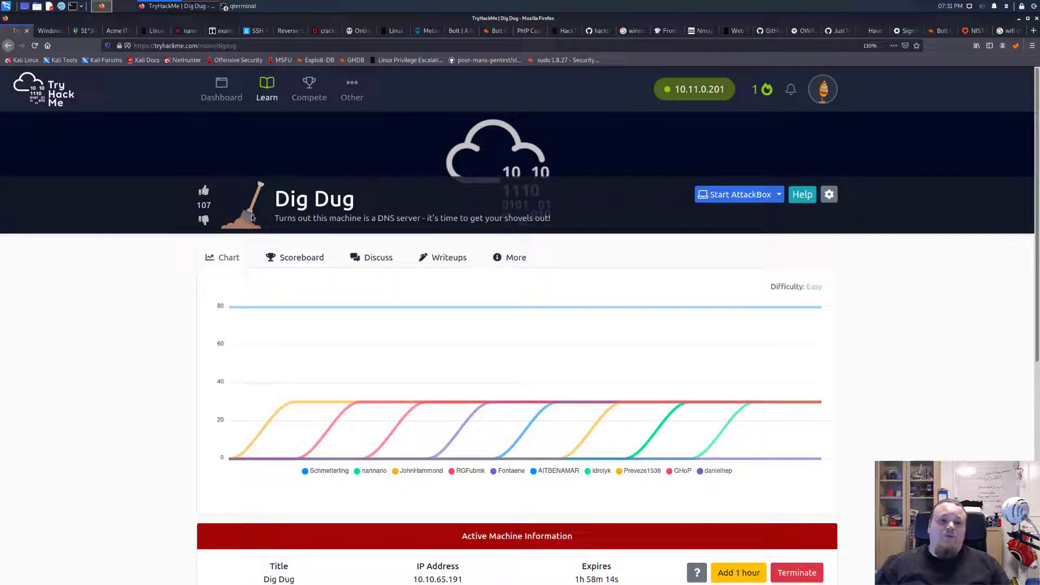
{"action": "scroll", "coordinate": [150, 261], "scroll_direction": "down", "scroll_amount": 2}
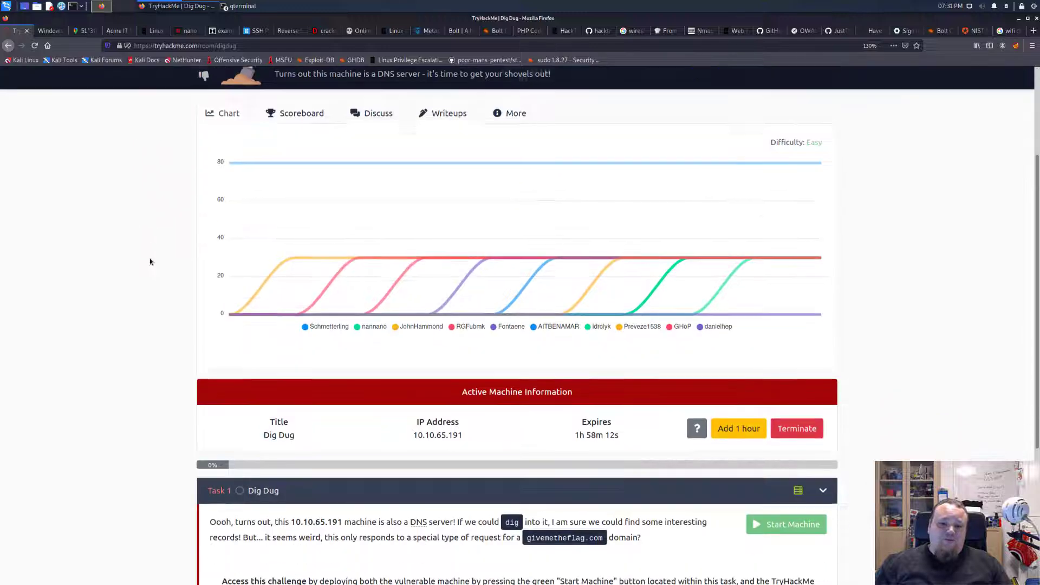
{"action": "scroll", "coordinate": [155, 260], "scroll_direction": "down", "scroll_amount": 3}
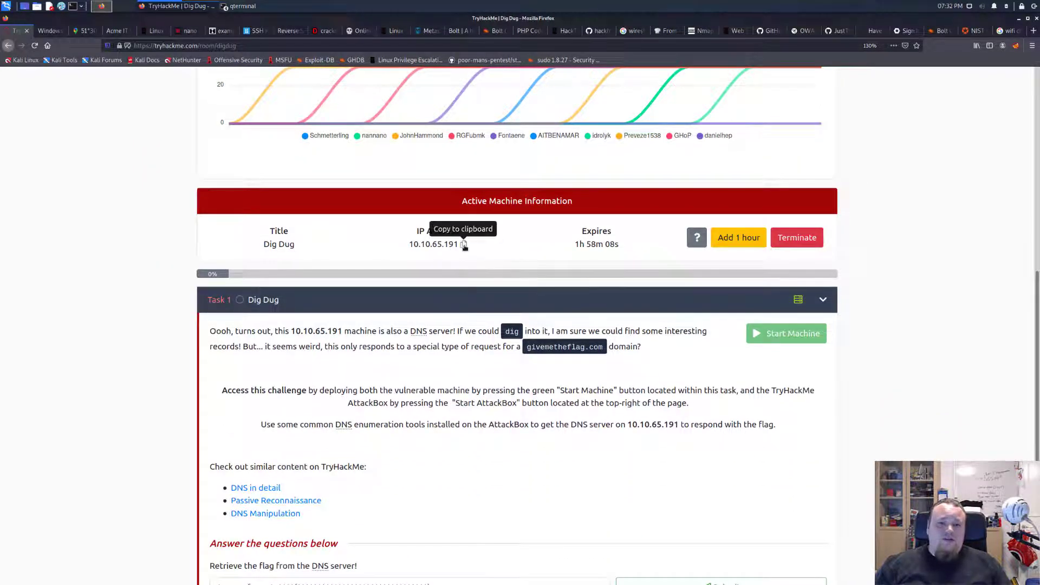
{"action": "left_click", "coordinate": [464, 246]}
{"action": "key", "text": "ctrl+t"}
{"action": "key", "text": "ctrl+v"}
{"action": "key", "text": "Return"}
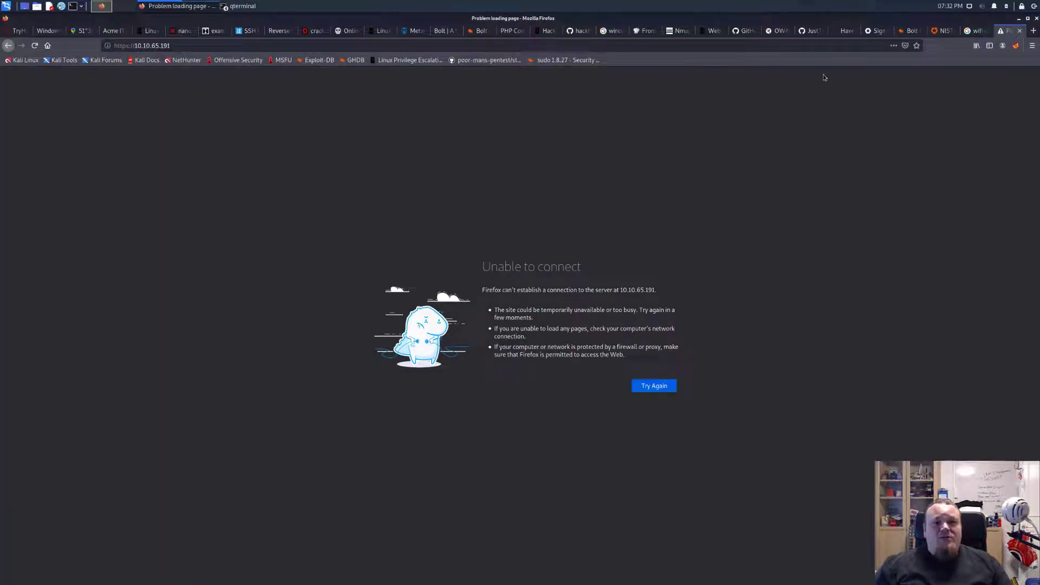
{"action": "left_click", "coordinate": [1020, 31]}
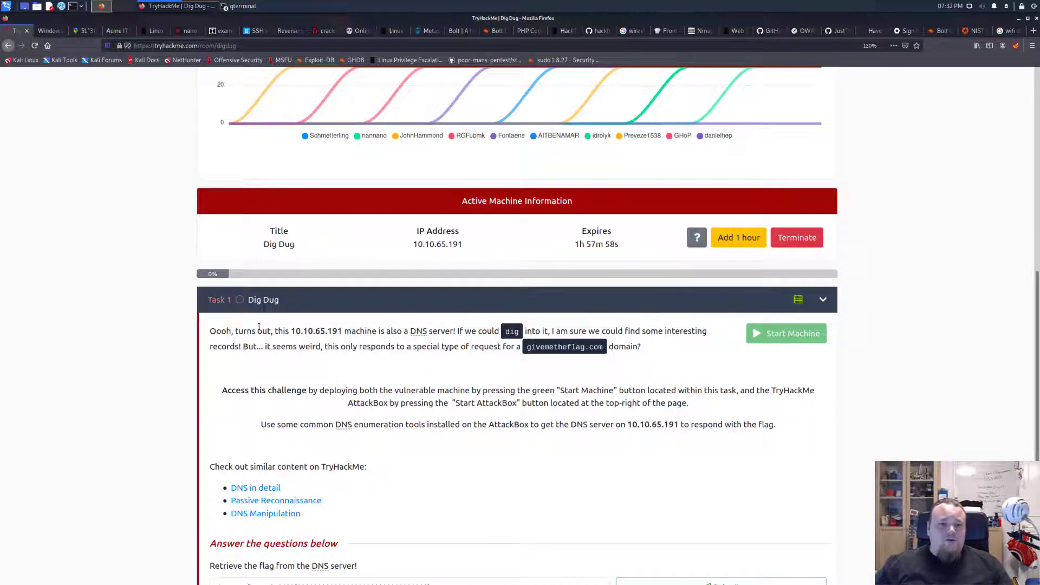
Read the task text mentioning the machine IP and the dig tool.
{"action": "left_click_drag", "start_coordinate": [270, 330], "coordinate": [342, 331]}
{"action": "left_click", "coordinate": [294, 330]}
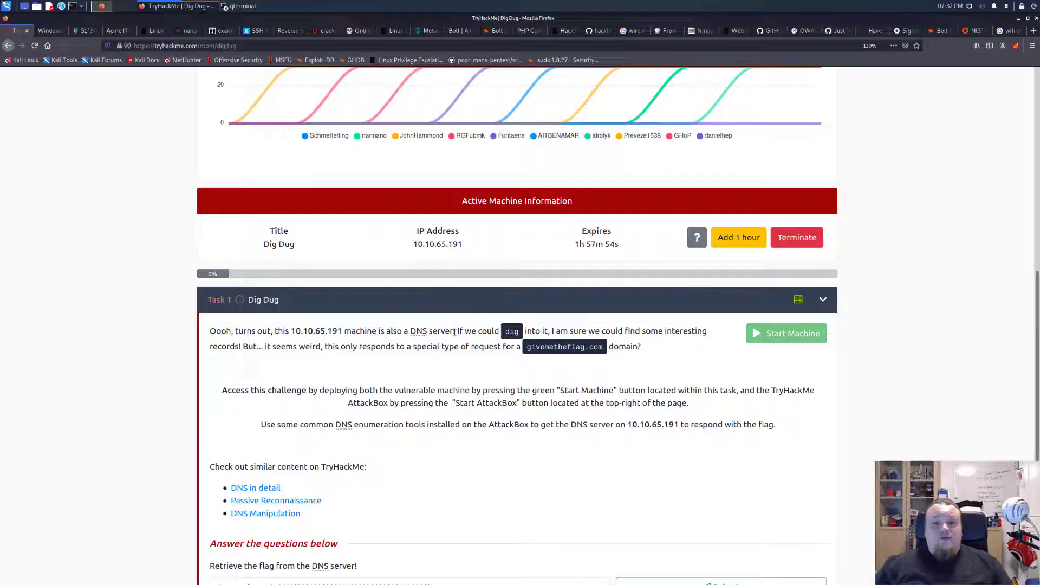
{"action": "left_click_drag", "start_coordinate": [497, 331], "coordinate": [697, 330]}
{"action": "left_click", "coordinate": [510, 333]}
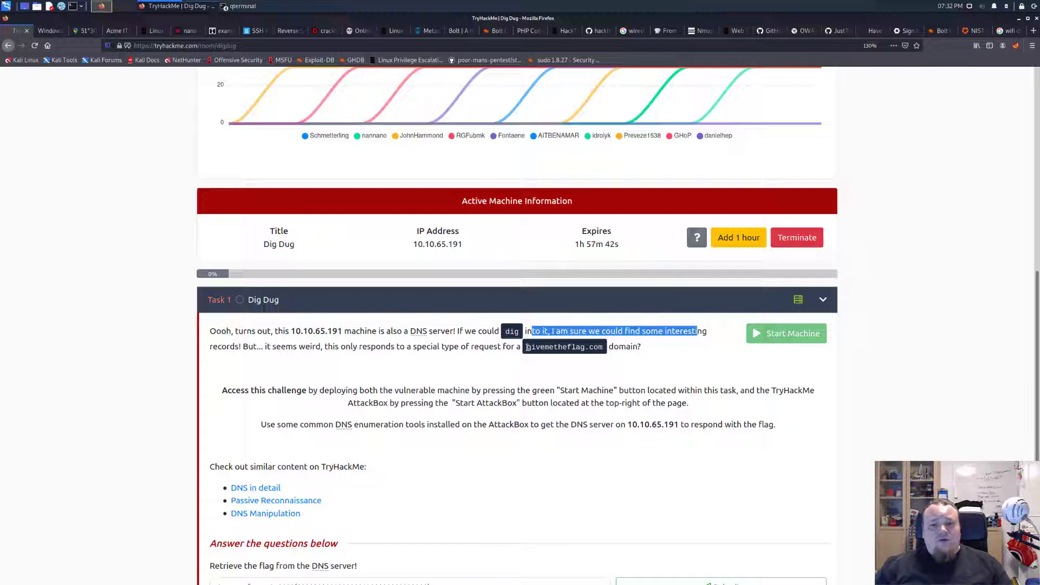
Try opening givemetheflag.com in a new tab, then close the Server Not Found tab.
{"action": "left_click_drag", "start_coordinate": [527, 348], "coordinate": [602, 349]}
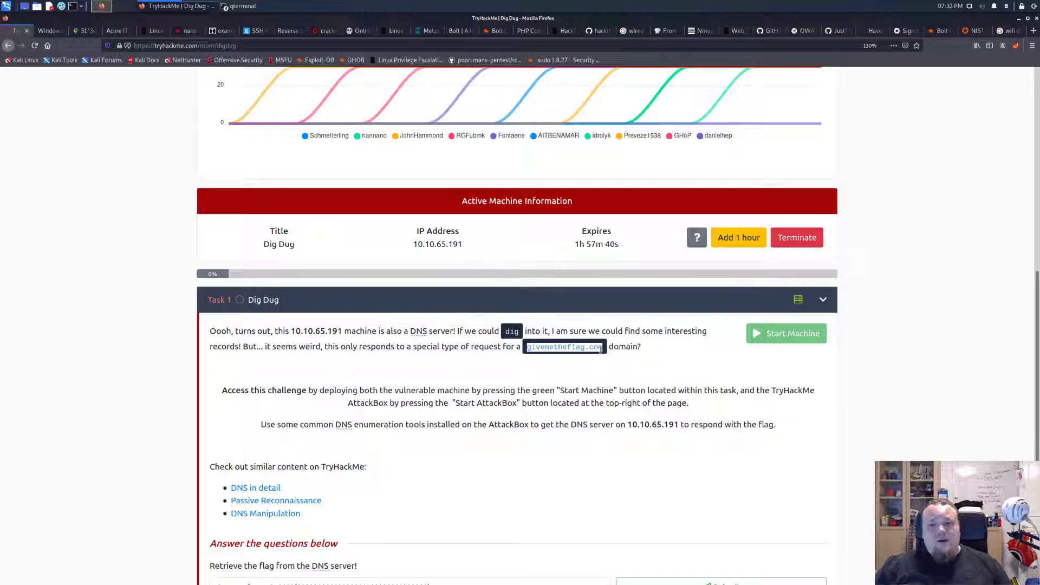
{"action": "key", "text": "ctrl+c"}
{"action": "key", "text": "ctrl+t"}
{"action": "key", "text": "ctrl+v"}
{"action": "key", "text": "Return"}
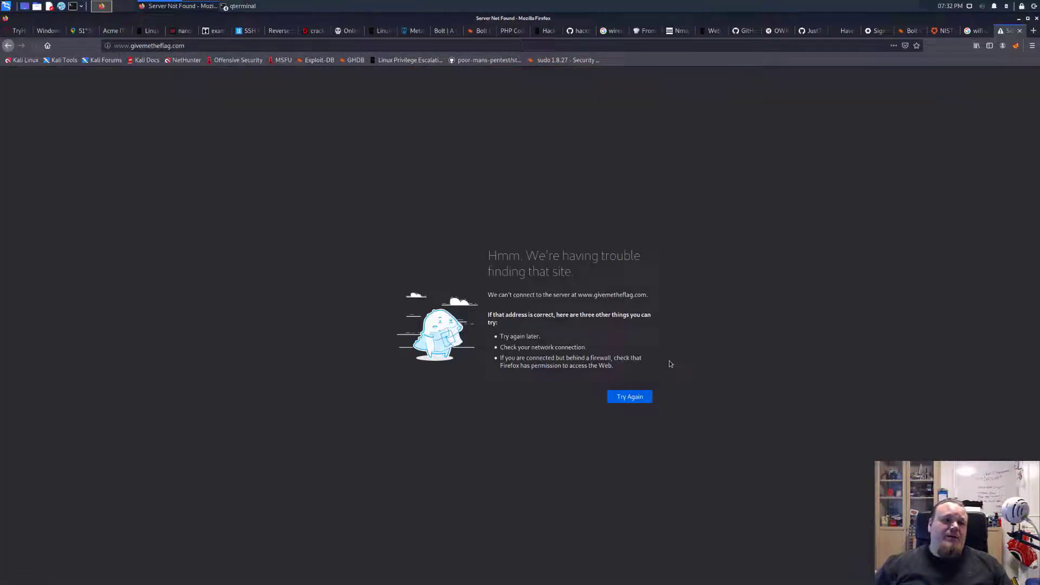
{"action": "key", "text": "ctrl+w"}
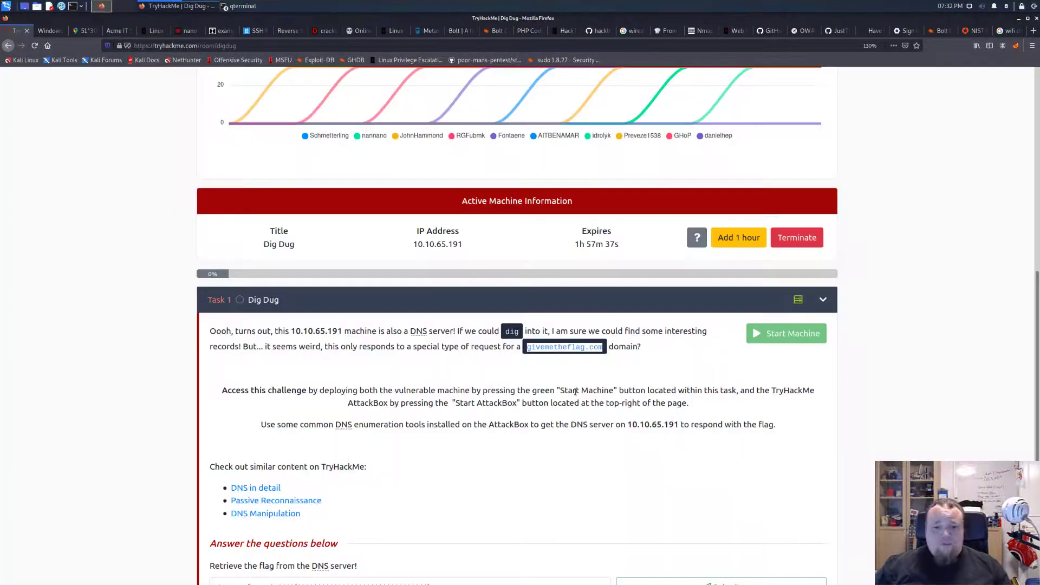
{"action": "scroll", "coordinate": [450, 387], "scroll_direction": "down", "scroll_amount": 1}
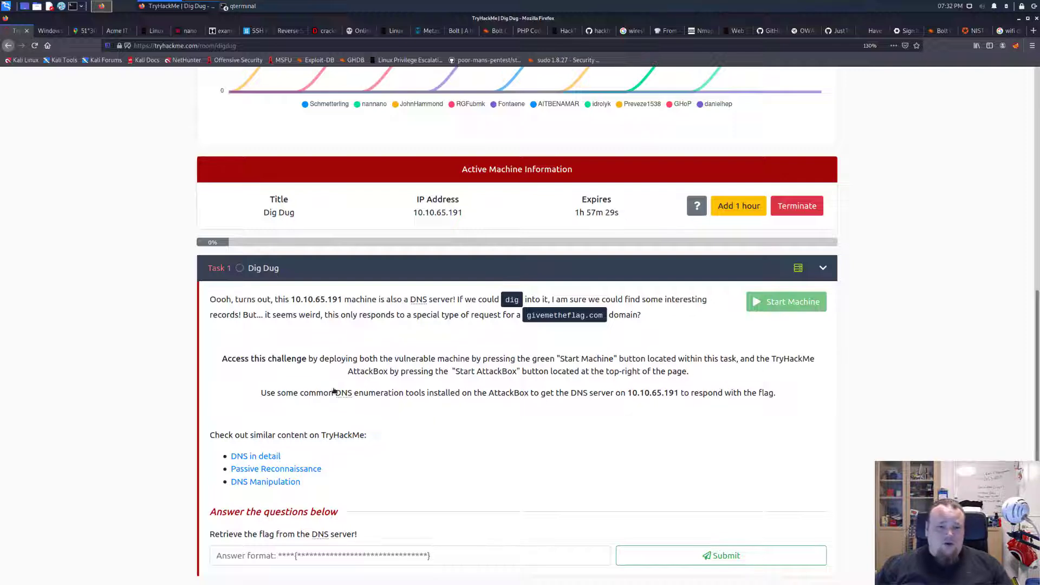
Read the DNS enumeration hint, then copy the machine IP 10.10.65.191.
{"action": "left_click_drag", "start_coordinate": [281, 392], "coordinate": [539, 394]}
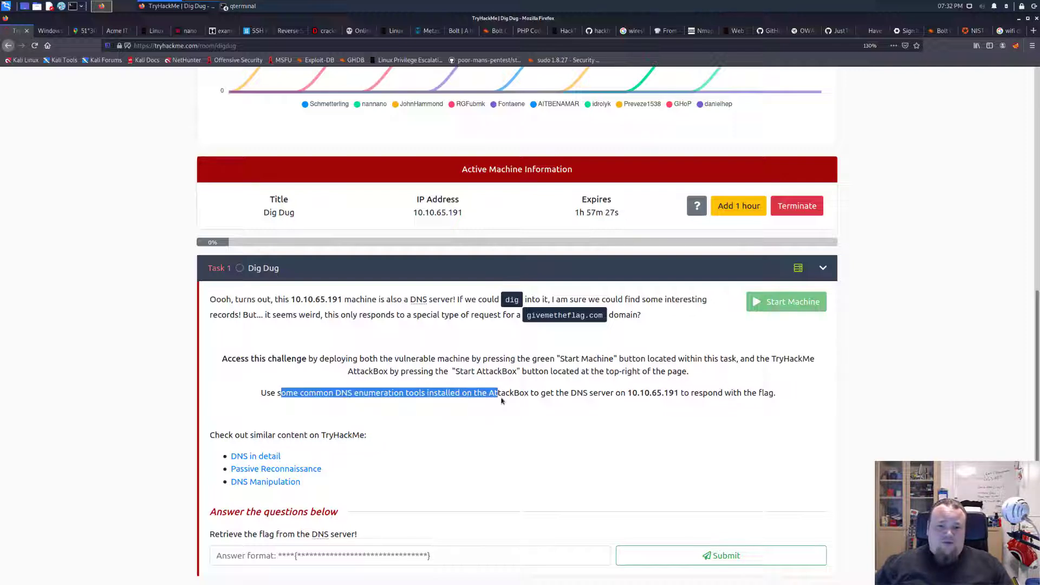
{"action": "left_click", "coordinate": [586, 394]}
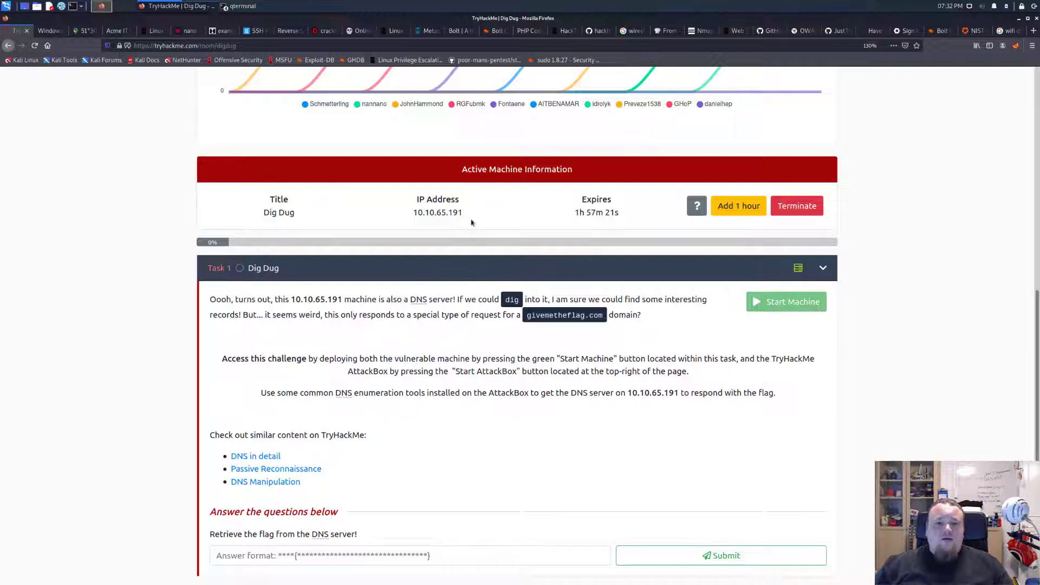
{"action": "left_click_drag", "start_coordinate": [413, 212], "coordinate": [456, 212]}
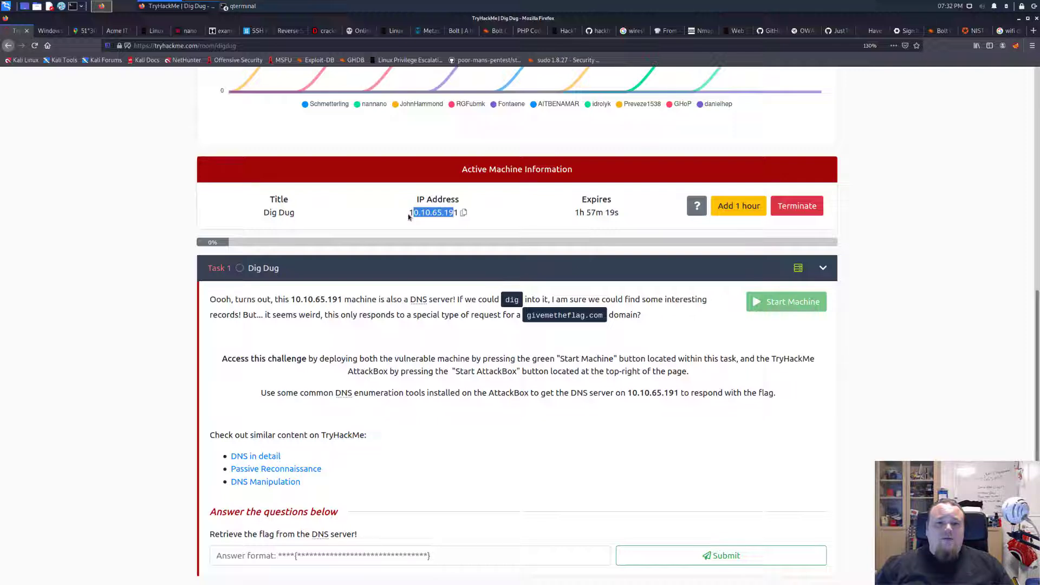
{"action": "double_click", "coordinate": [436, 212]}
{"action": "right_click", "coordinate": [447, 208]}
{"action": "left_click", "coordinate": [472, 218]}
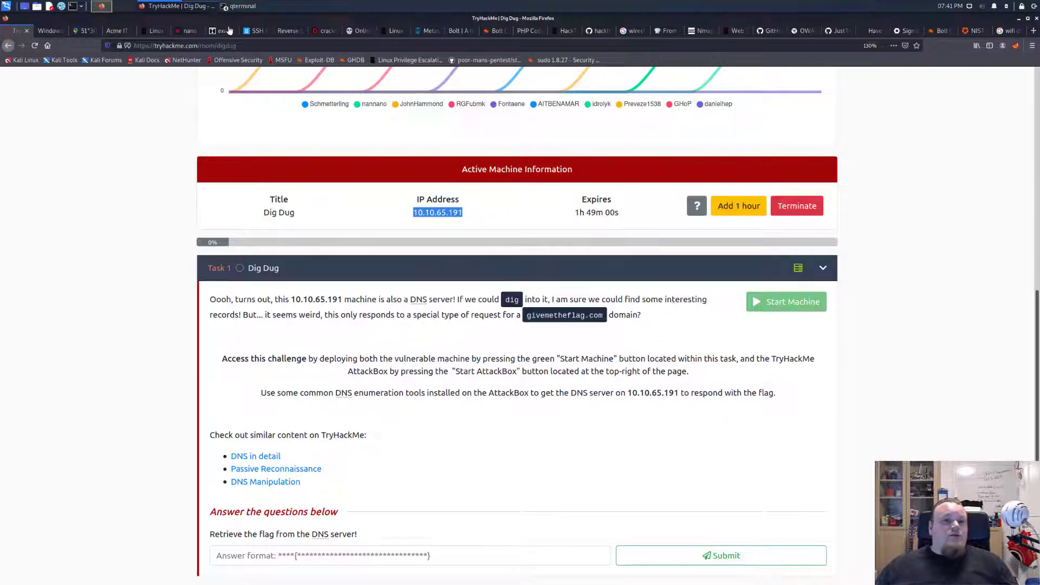
{"action": "left_click", "coordinate": [512, 299]}
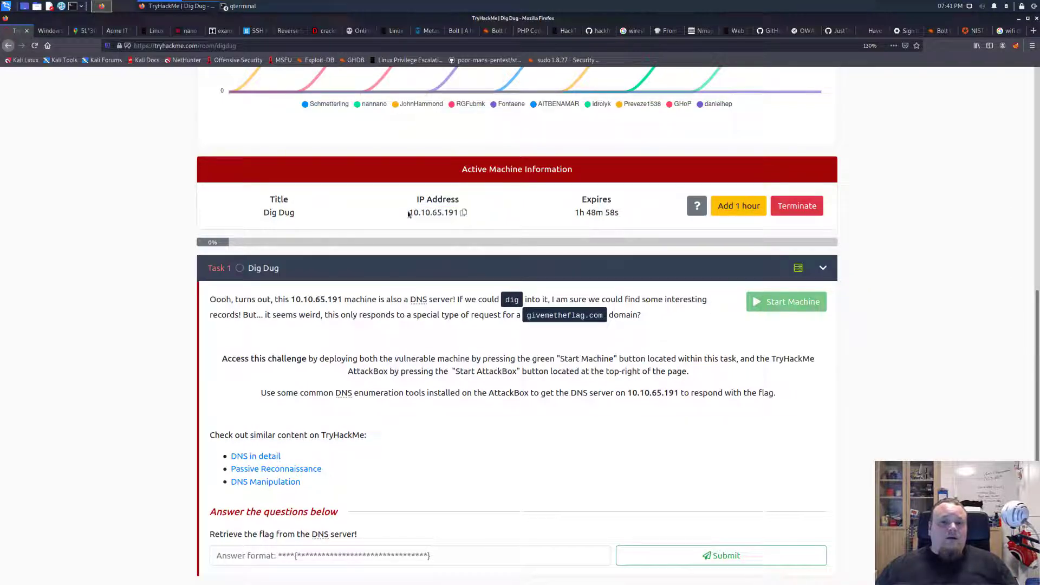
{"action": "left_click_drag", "start_coordinate": [408, 212], "coordinate": [452, 212]}
{"action": "right_click", "coordinate": [462, 213]}
{"action": "left_click", "coordinate": [469, 230]}
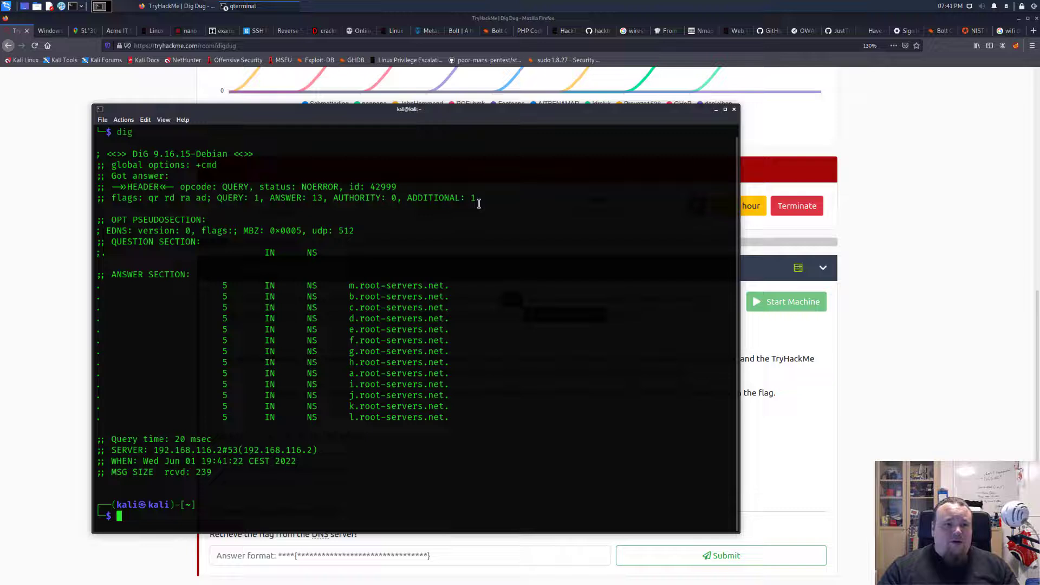
{"action": "scroll", "coordinate": [448, 202], "scroll_direction": "up", "scroll_amount": 1}
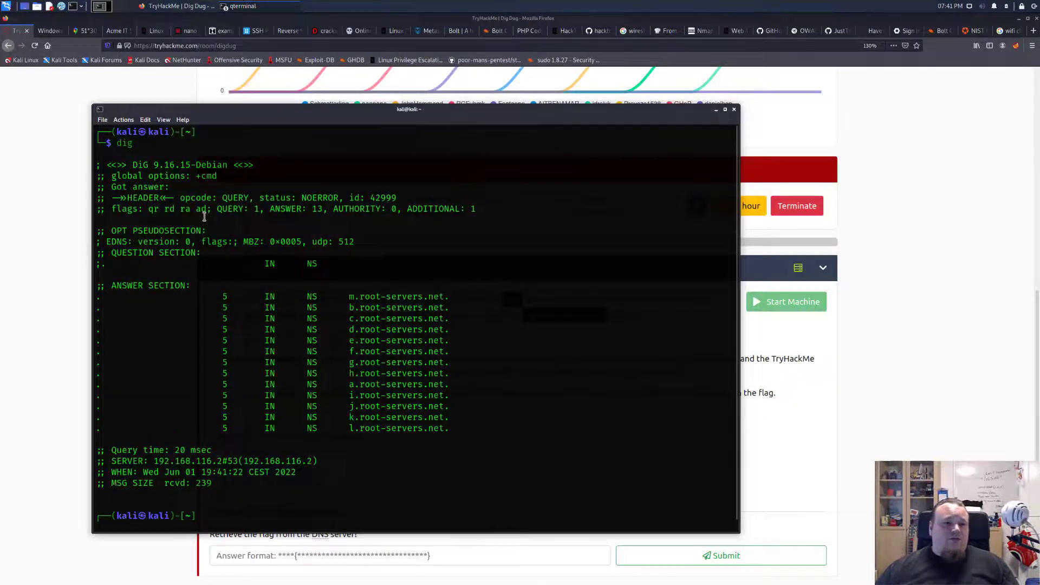
Bring the Firefox window back to the front after the bare dig query.
{"action": "left_click", "coordinate": [951, 133]}
Search Google for 'dig tool', check the Apps Toolbox result, and read 'What is the dig tool?'.
{"action": "left_click", "coordinate": [1034, 31]}
{"action": "type", "text": "dig"}
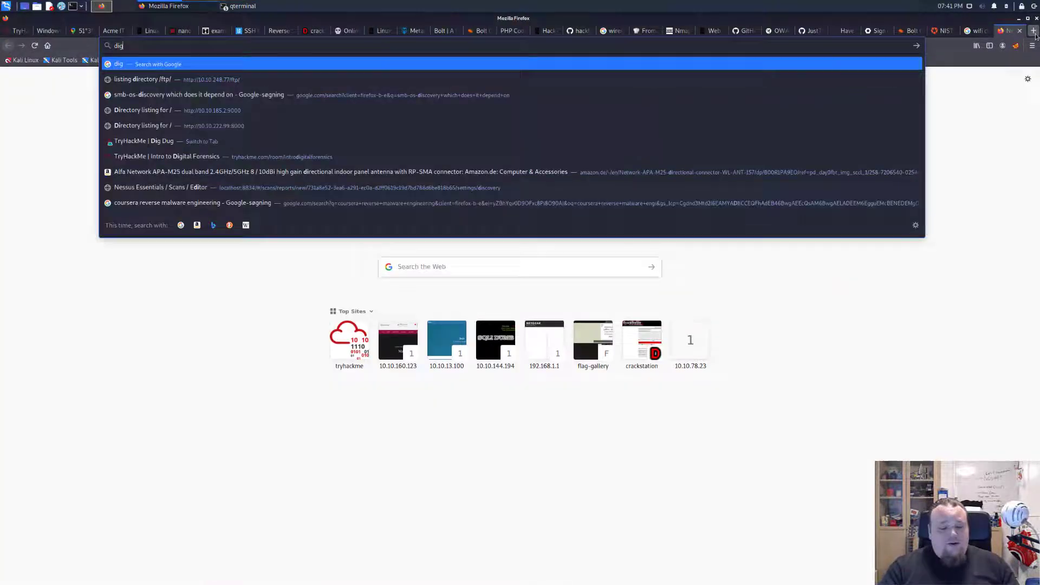
{"action": "type", "text": " tool"}
{"action": "key", "text": "Return"}
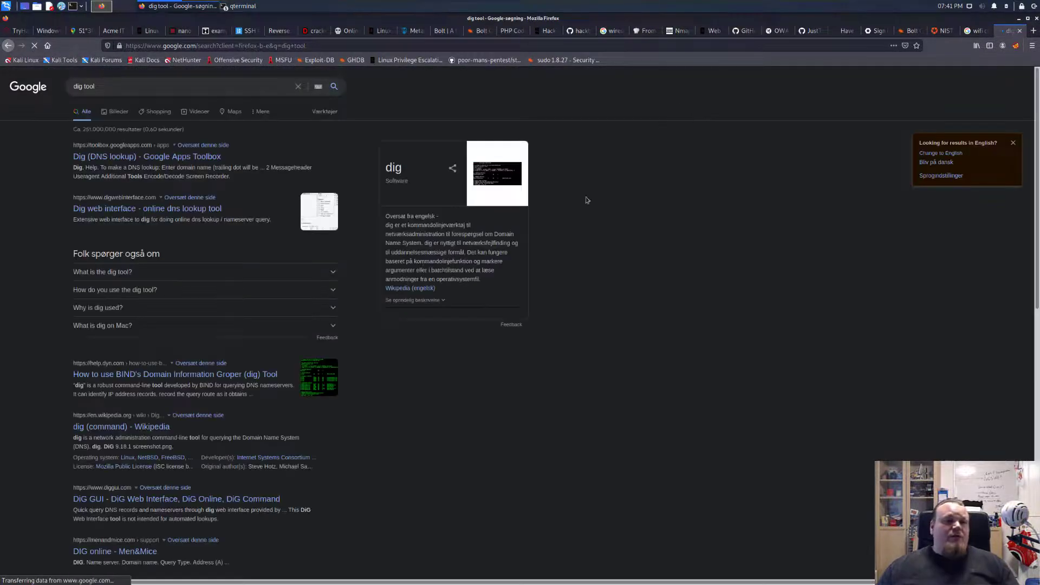
{"action": "left_click", "coordinate": [130, 157]}
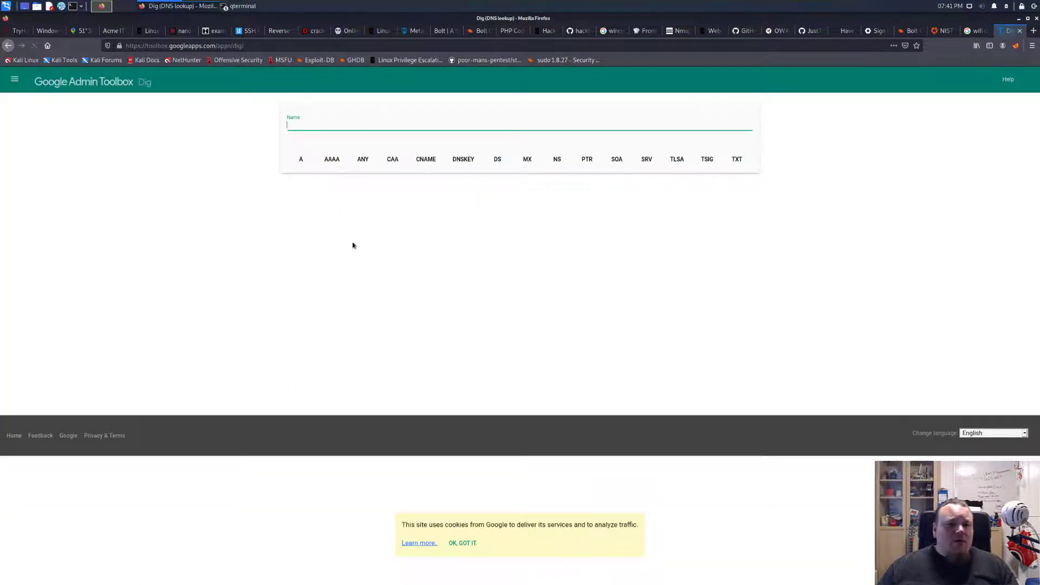
{"action": "key", "text": "alt+Left"}
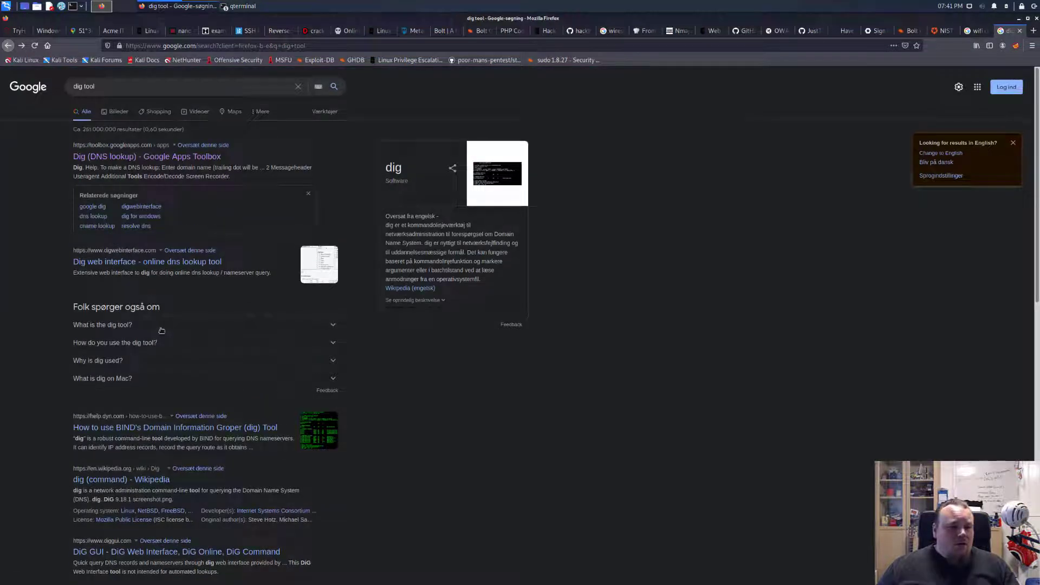
{"action": "left_click", "coordinate": [163, 326]}
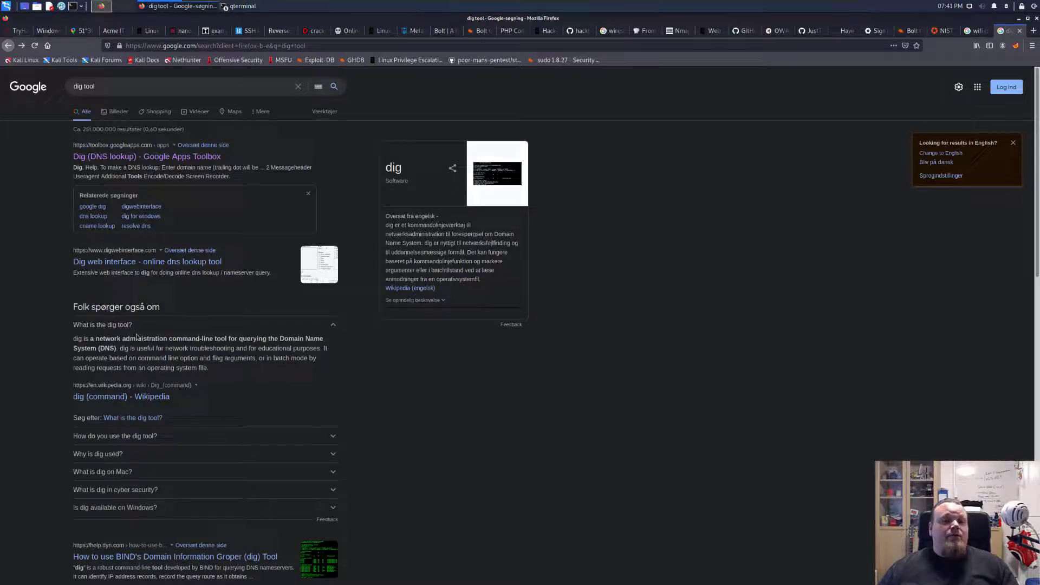
{"action": "left_click_drag", "start_coordinate": [127, 349], "coordinate": [252, 349]}
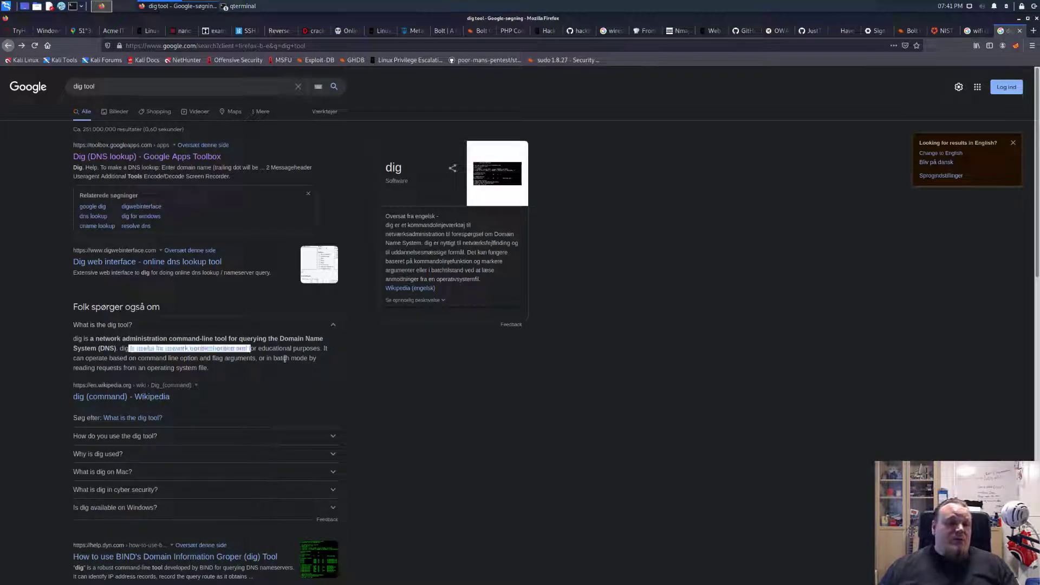
{"action": "left_click", "coordinate": [445, 389]}
Close the search, return to the terminal, and copy givemetheflag.com from the task.
{"action": "key", "text": "ctrl+w"}
{"action": "key", "text": "alt+Tab"}
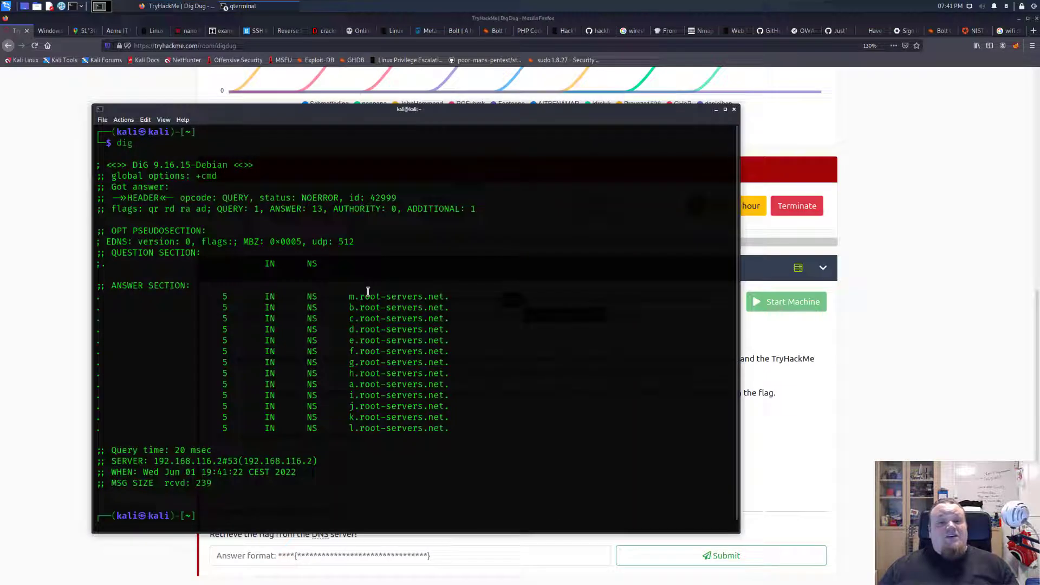
{"action": "type", "text": "lear"}
{"action": "key", "text": "Return"}
{"action": "type", "text": "dig @10.10.65."}
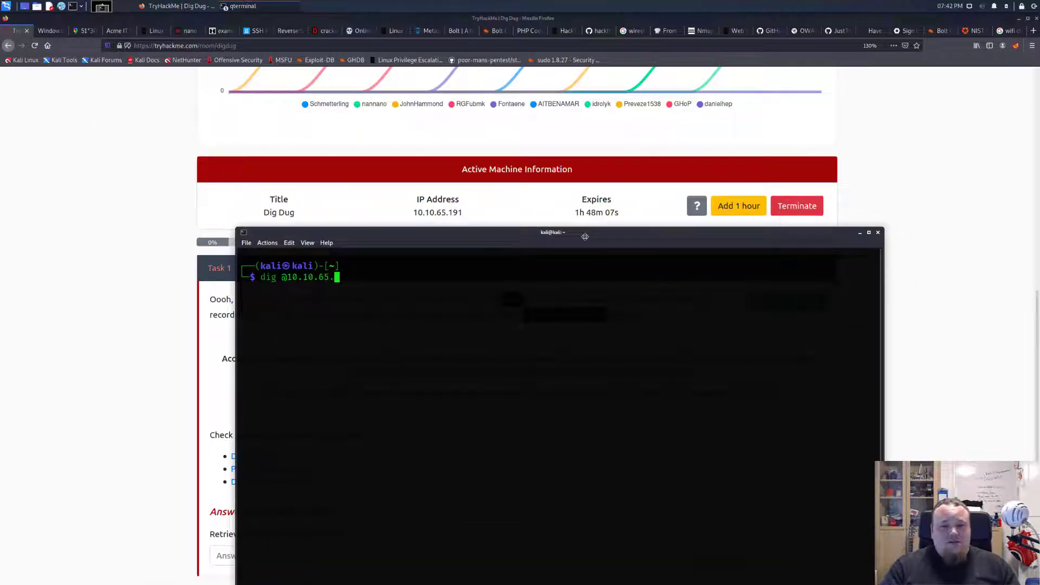
{"action": "type", "text": "191"}
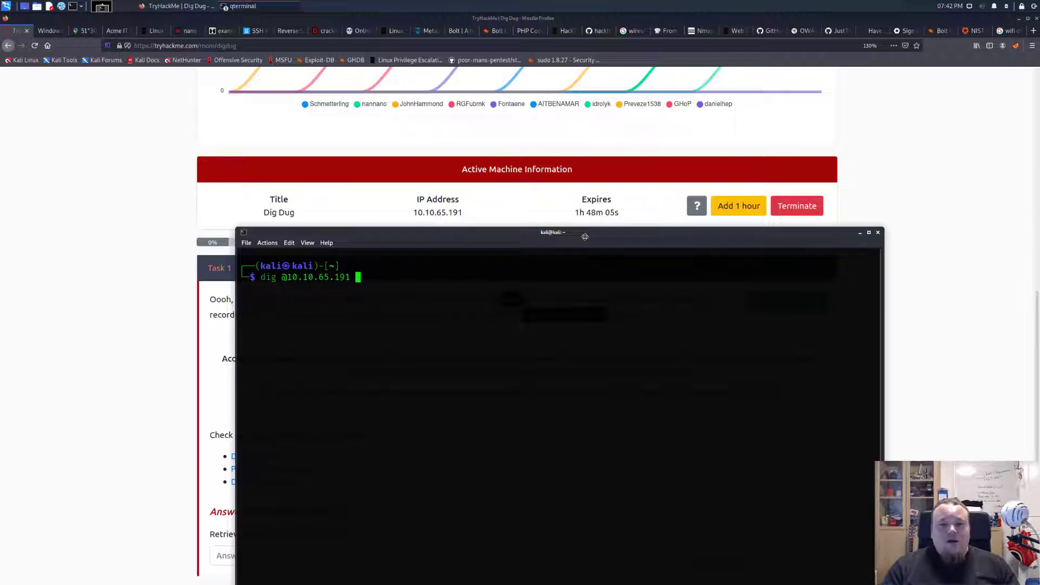
{"action": "left_click", "coordinate": [901, 202]}
{"action": "left_click_drag", "start_coordinate": [529, 318], "coordinate": [602, 316]}
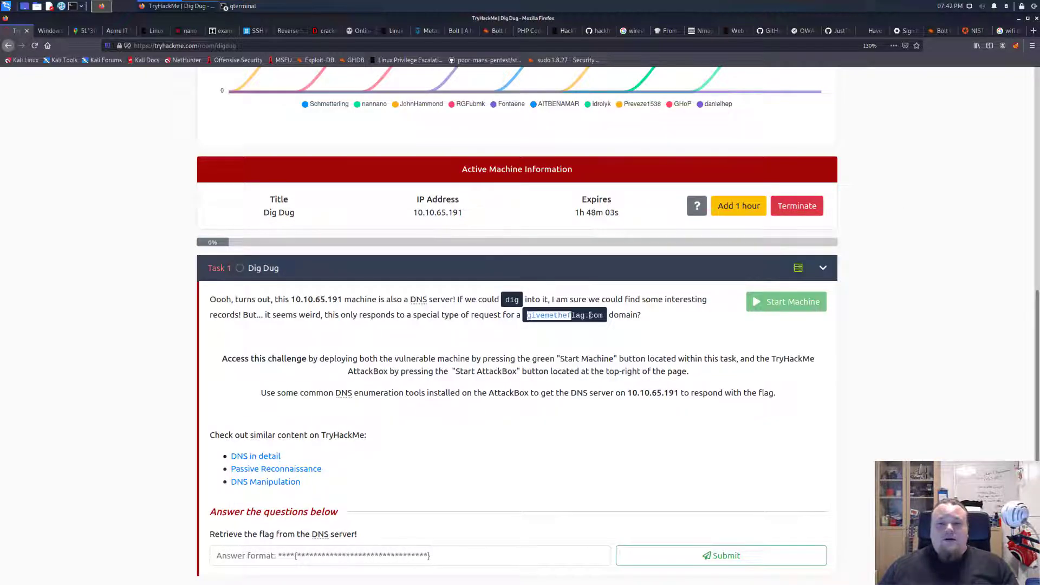
{"action": "right_click", "coordinate": [598, 318]}
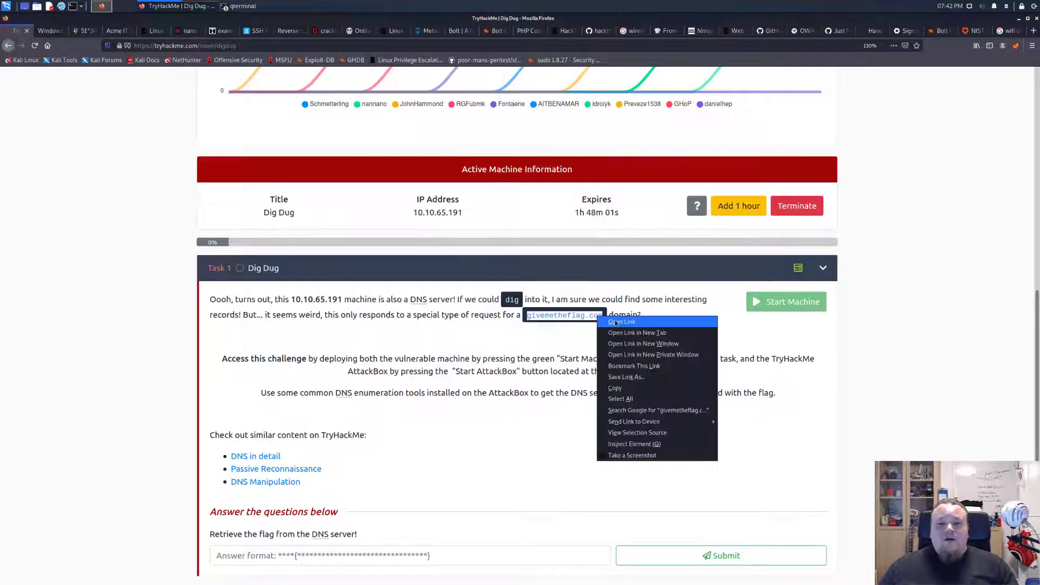
{"action": "left_click", "coordinate": [625, 379]}
{"action": "key", "text": "alt+Tab"}
{"action": "left_click_drag", "start_coordinate": [480, 232], "coordinate": [461, 124]}
{"action": "right_click", "coordinate": [439, 190]}
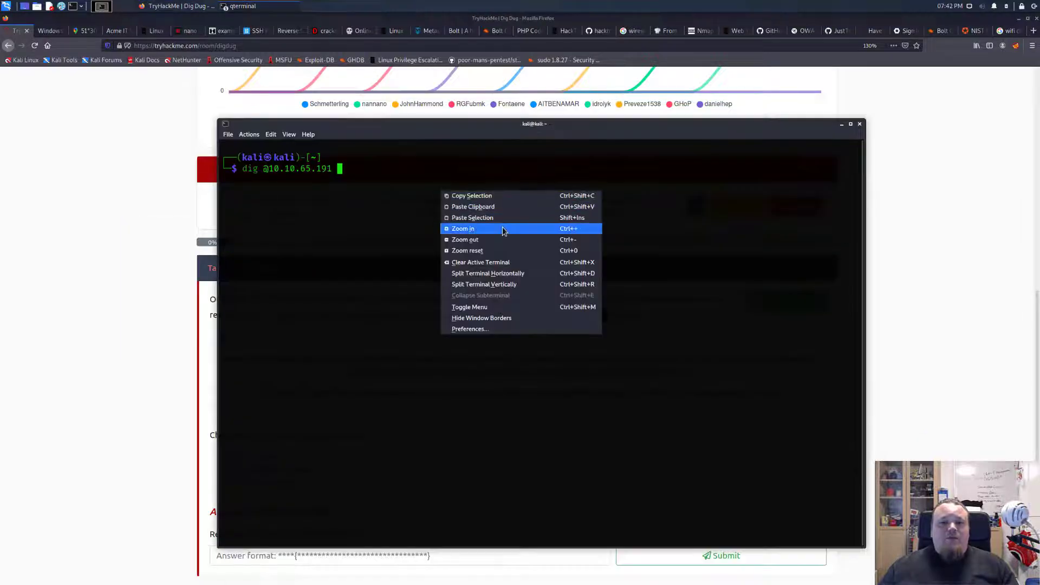
{"action": "left_click", "coordinate": [512, 216]}
{"action": "key", "text": "Return"}
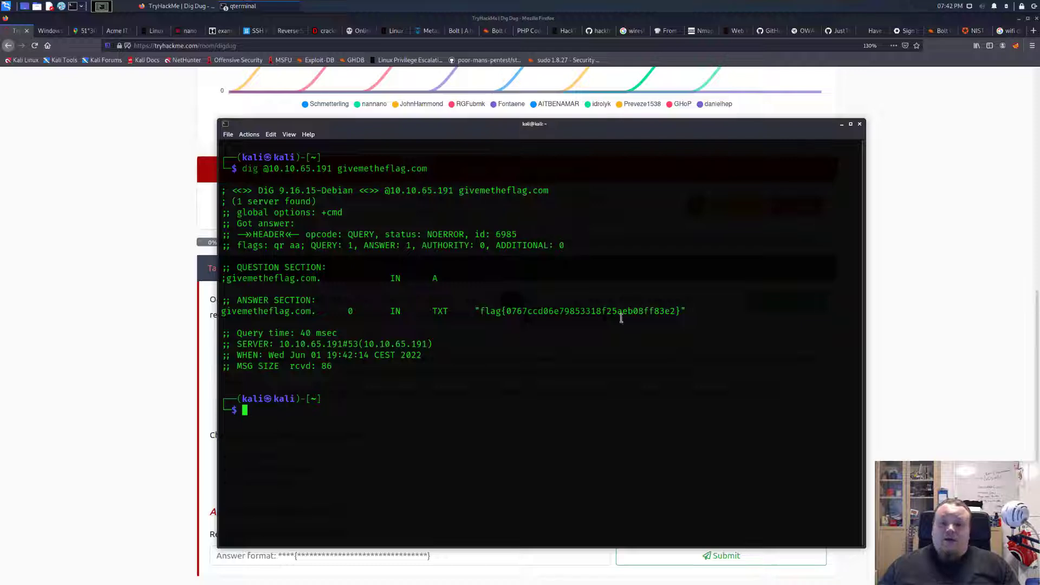
Copy the flag from the TXT record and submit it as the room answer.
{"action": "left_click_drag", "start_coordinate": [480, 312], "coordinate": [677, 313]}
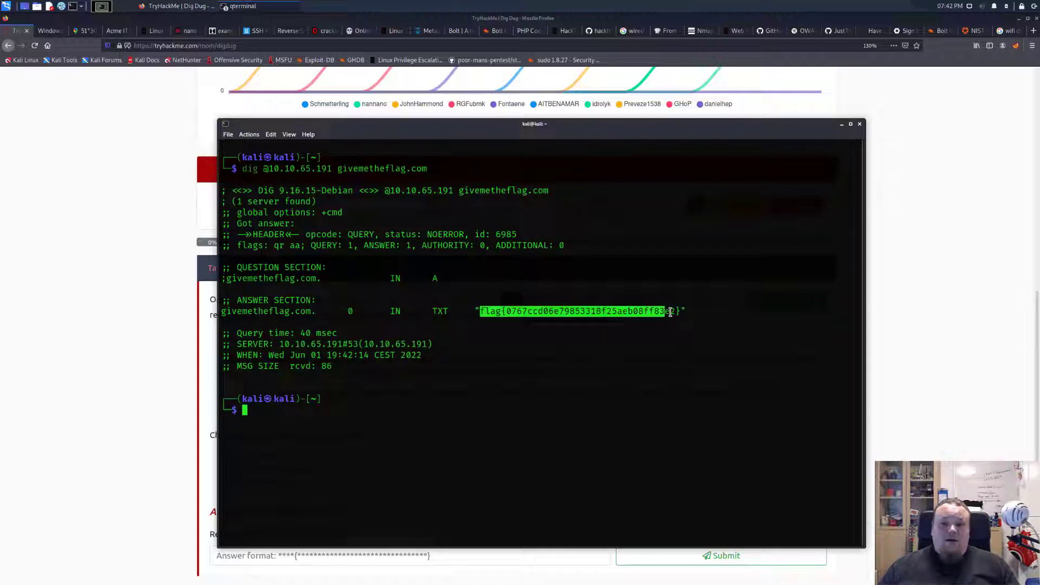
{"action": "right_click", "coordinate": [673, 316]}
{"action": "left_click", "coordinate": [701, 317]}
{"action": "key", "text": "alt+Tab"}
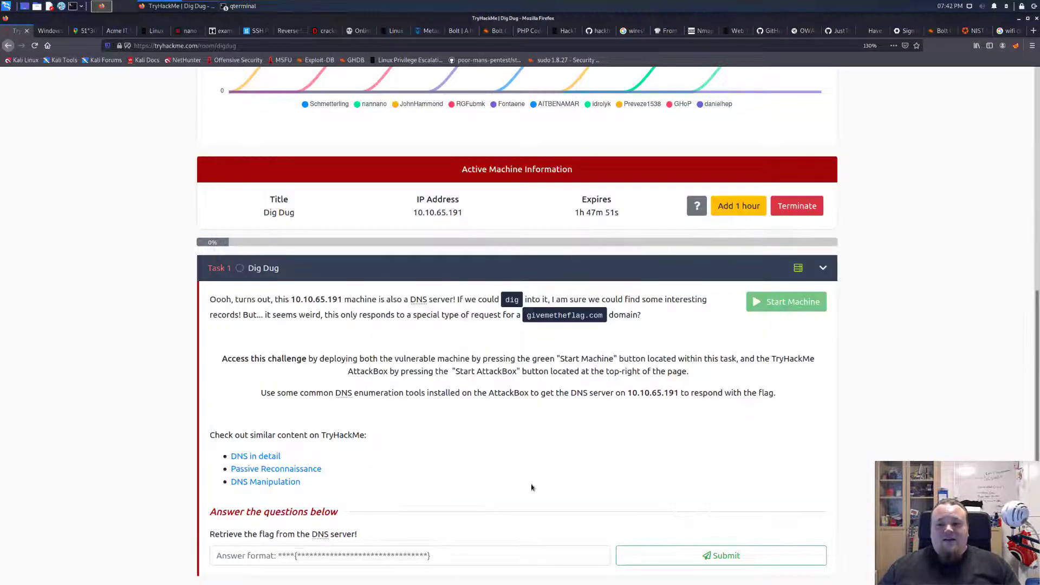
{"action": "right_click", "coordinate": [465, 549]}
{"action": "left_click", "coordinate": [477, 497]}
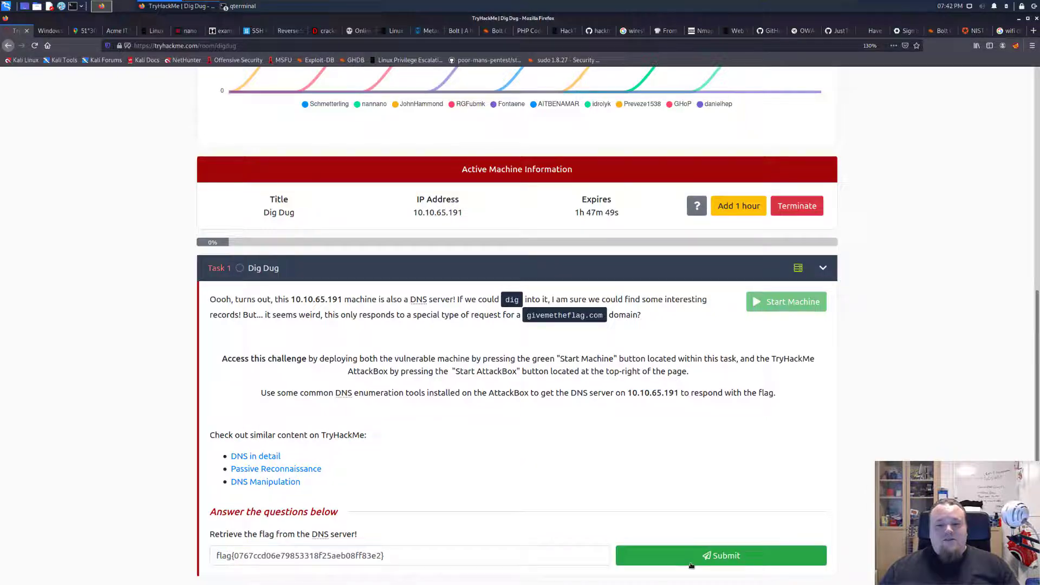
{"action": "left_click", "coordinate": [650, 555]}
{"action": "left_click", "coordinate": [632, 273]}
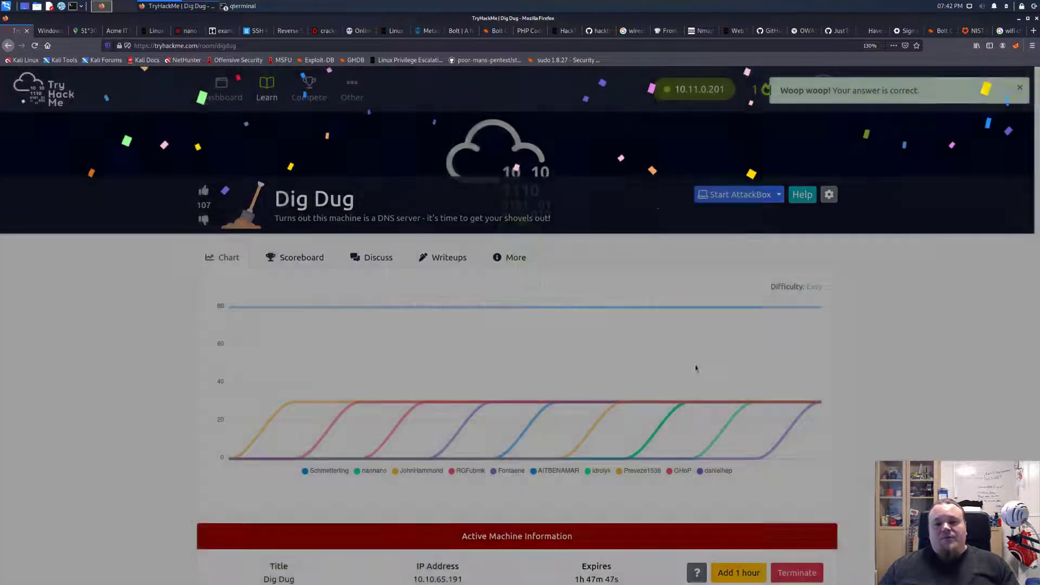
{"action": "scroll", "coordinate": [690, 379], "scroll_direction": "down", "scroll_amount": 5}
{"action": "key", "text": "alt+Tab"}
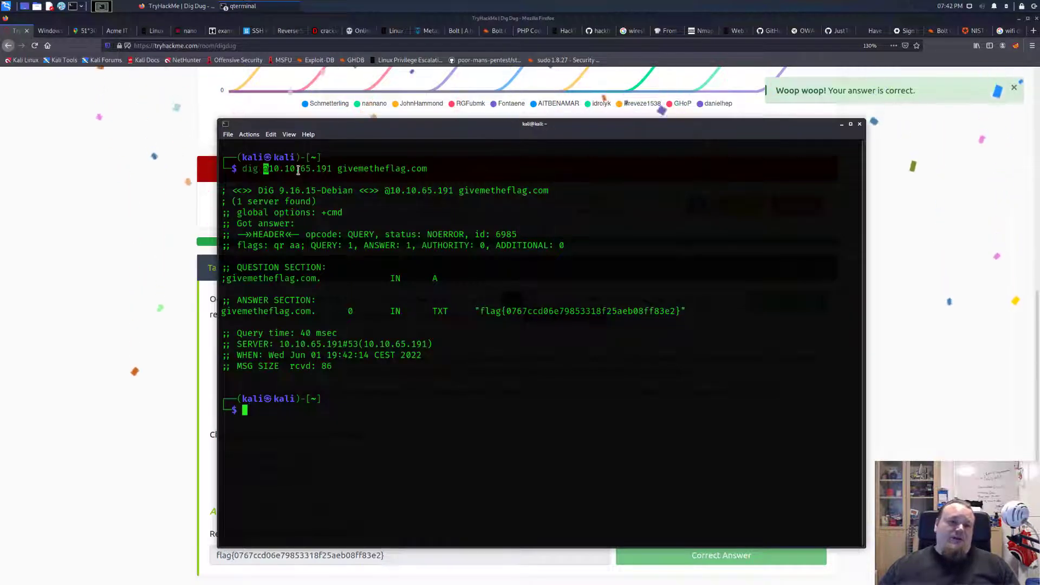
{"action": "left_click_drag", "start_coordinate": [263, 169], "coordinate": [427, 169]}
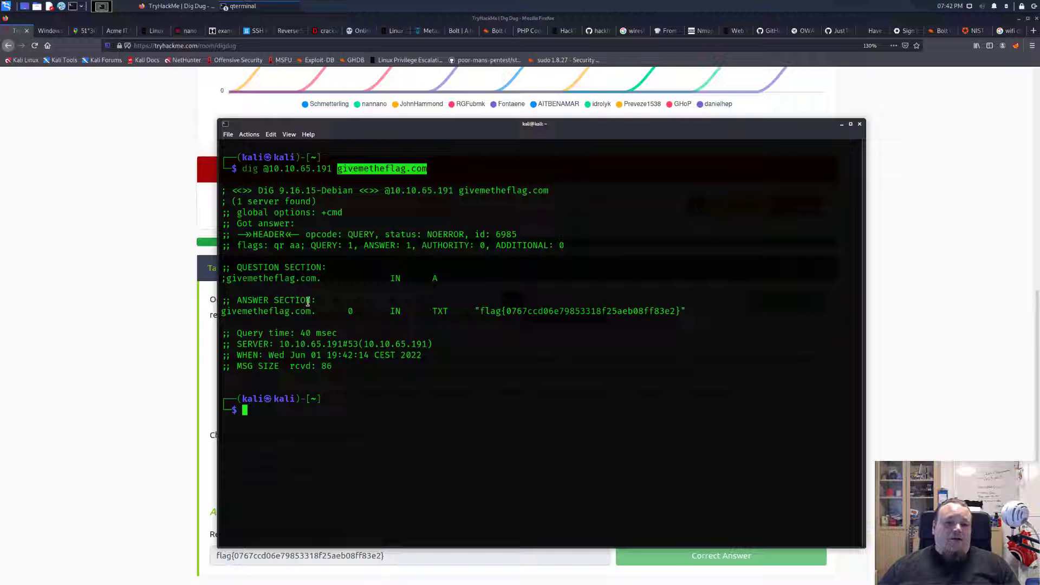
{"action": "left_click_drag", "start_coordinate": [477, 311], "coordinate": [690, 311]}
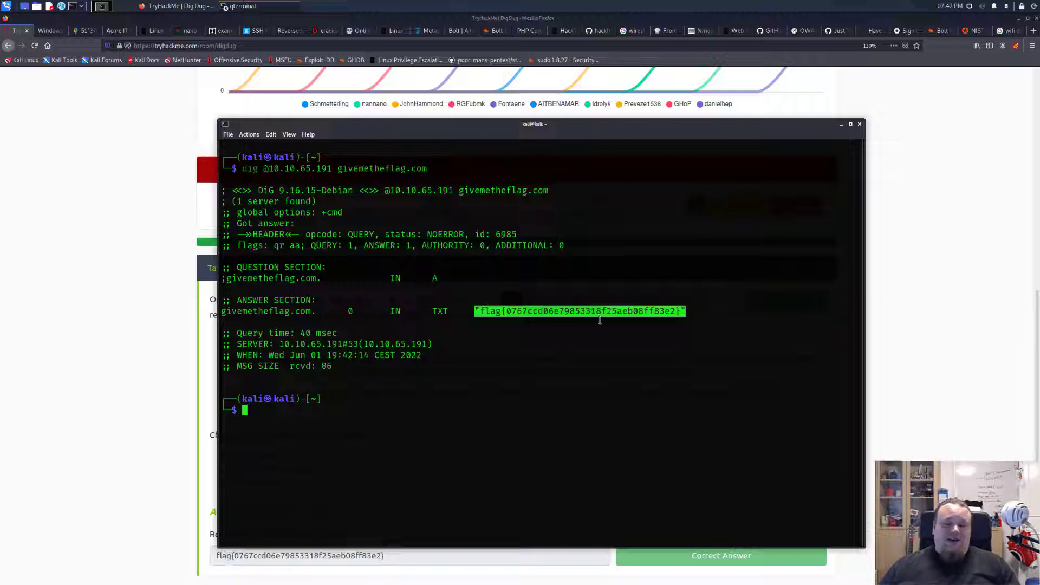
{"action": "left_click", "coordinate": [434, 330]}
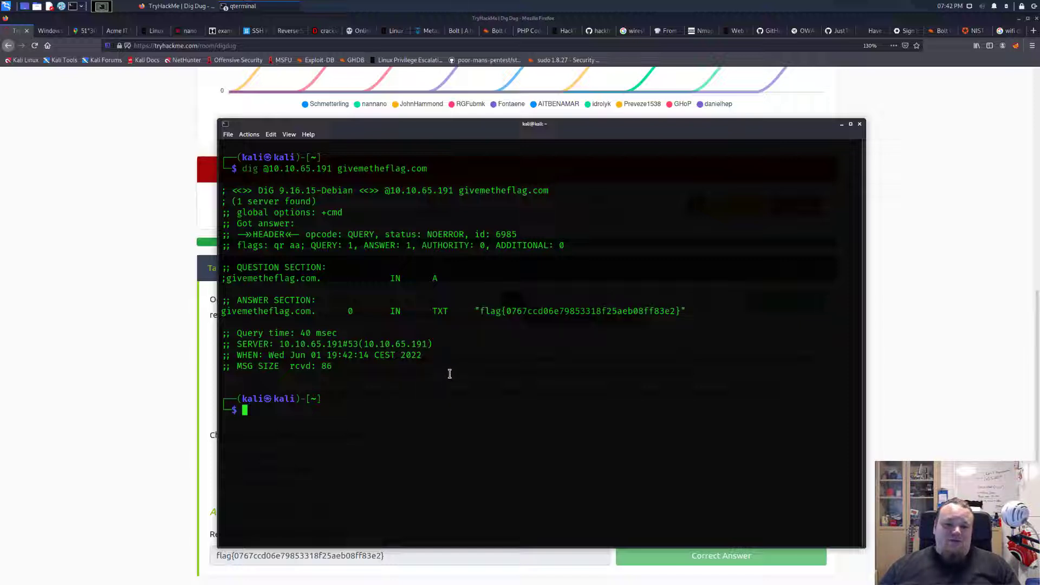
{"action": "double_click", "coordinate": [250, 169]}
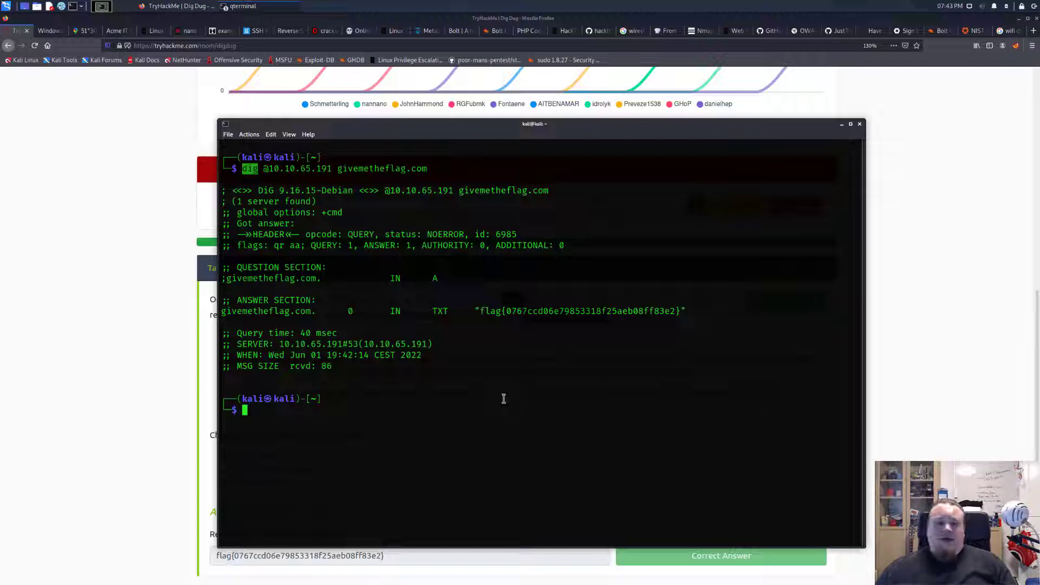
{"action": "type", "text": "nslookp"}
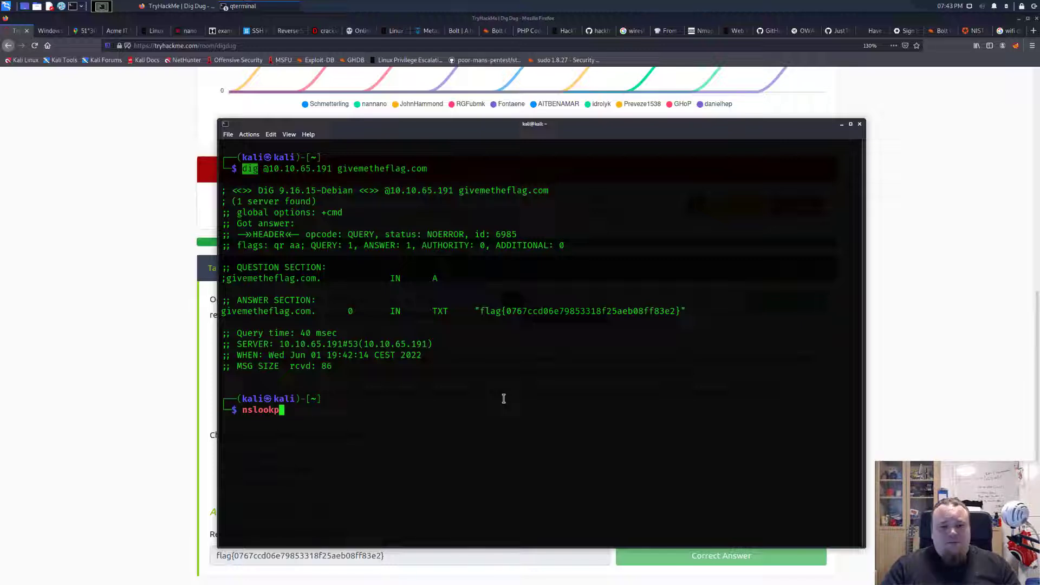
Fix the nslookup typo and query 10.10.65.191 for givemetheflag.com.
{"action": "key", "text": "BackSpace"}
{"action": "type", "text": "up"}
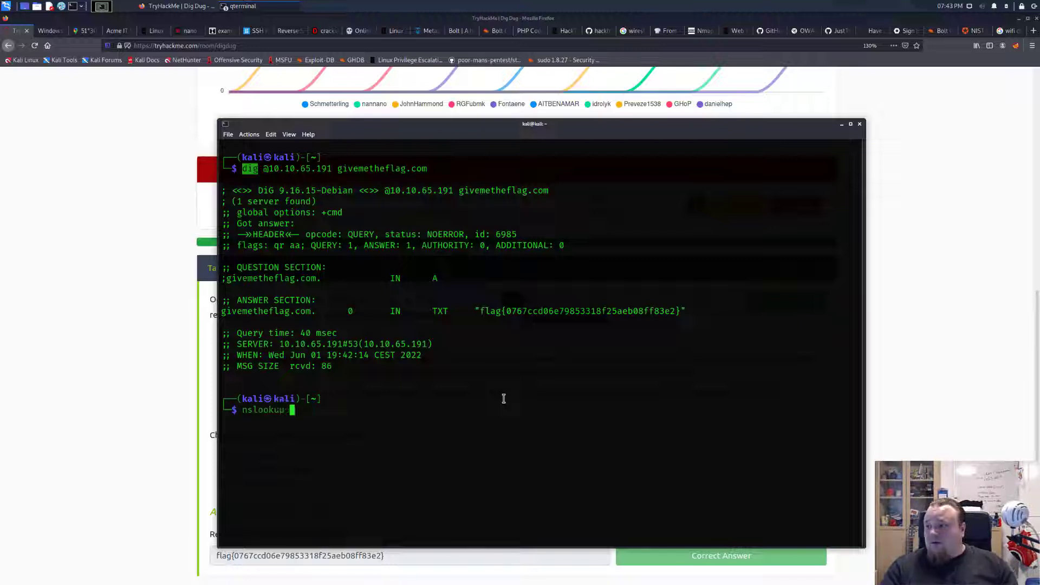
{"action": "type", "text": " -type"}
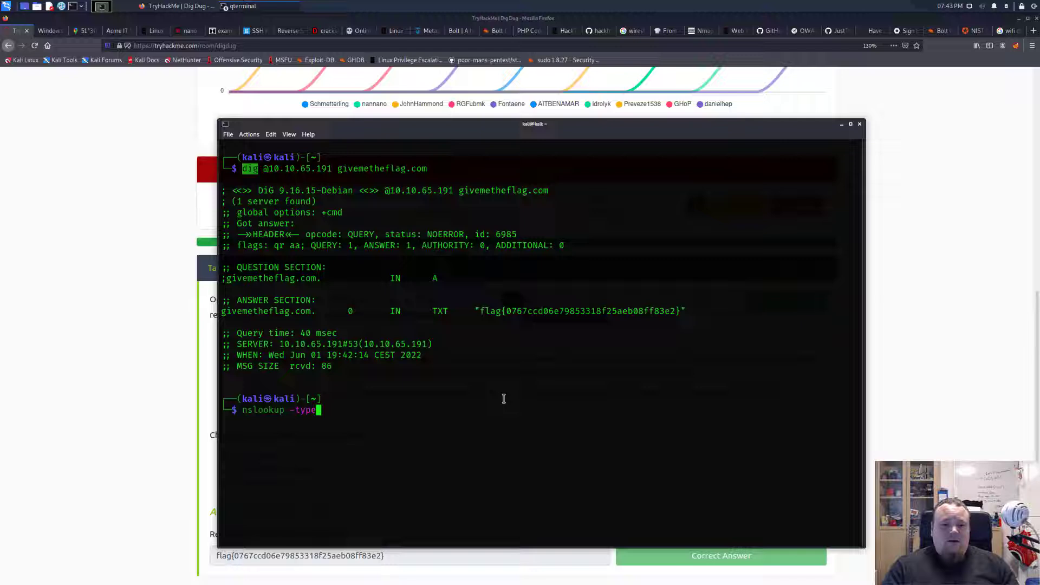
{"action": "type", "text": "="}
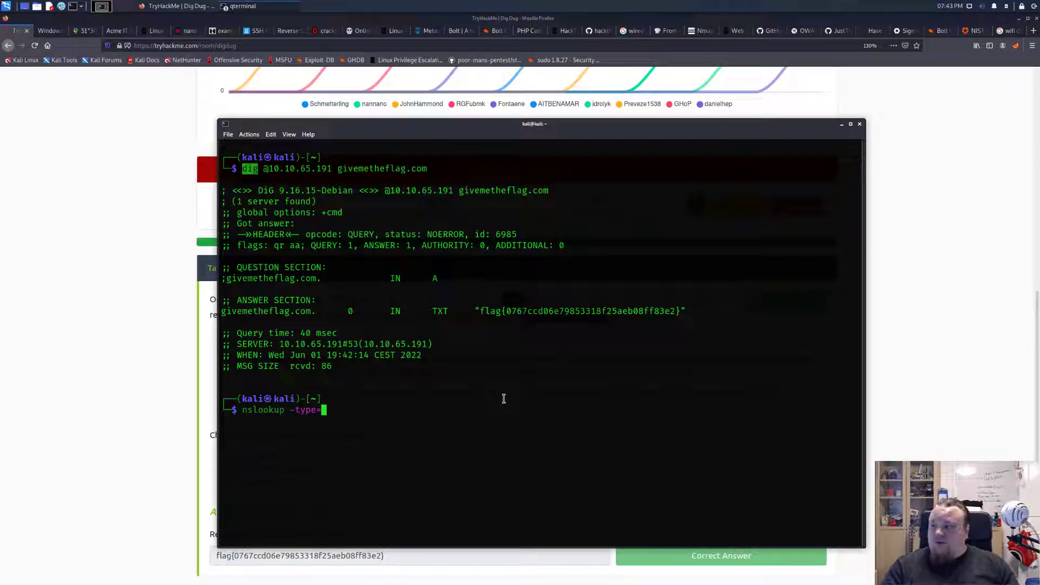
{"action": "type", "text": "A "}
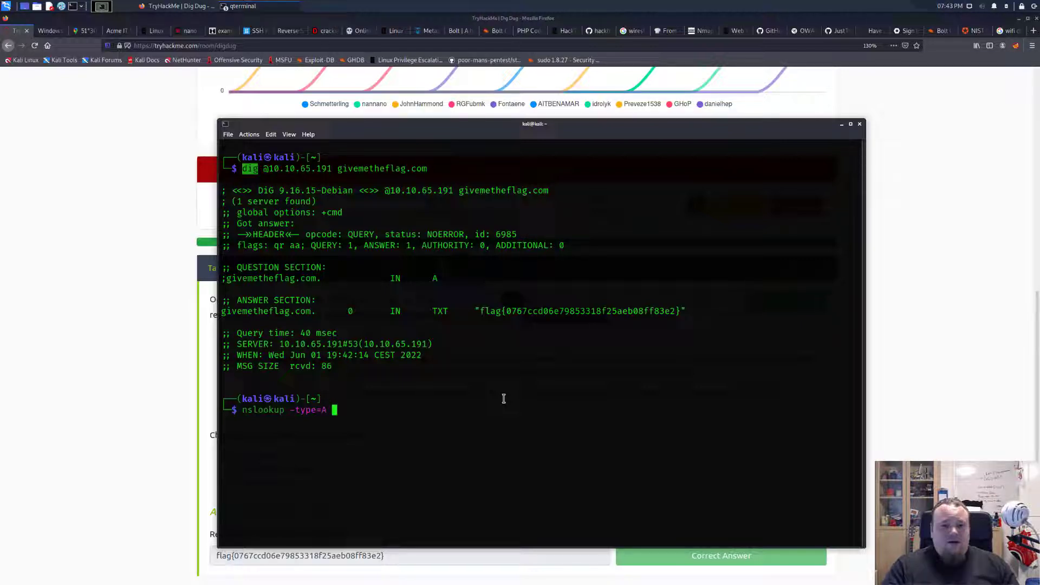
{"action": "type", "text": "givemetheflag"}
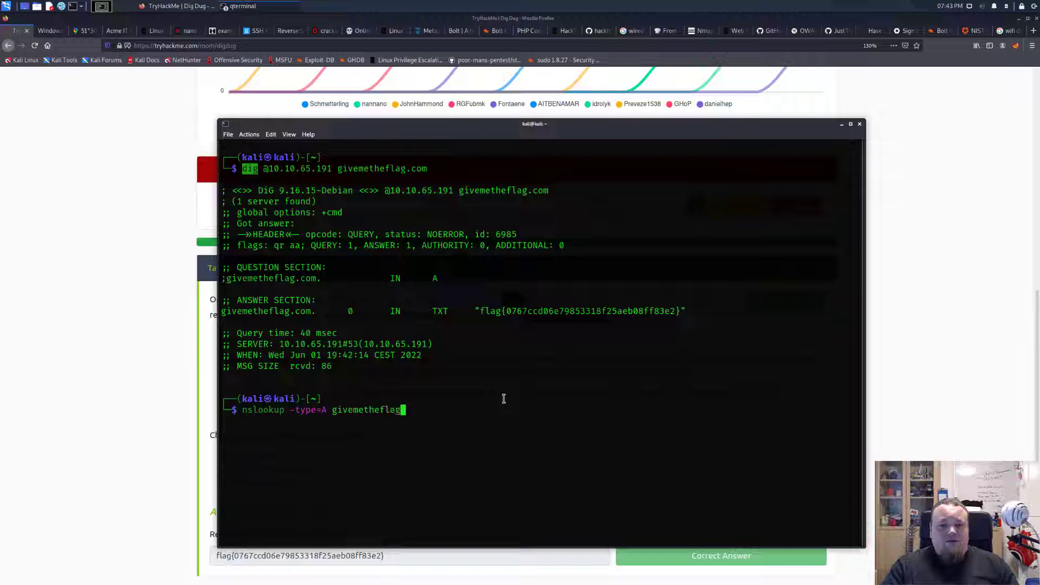
{"action": "type", "text": ".com"}
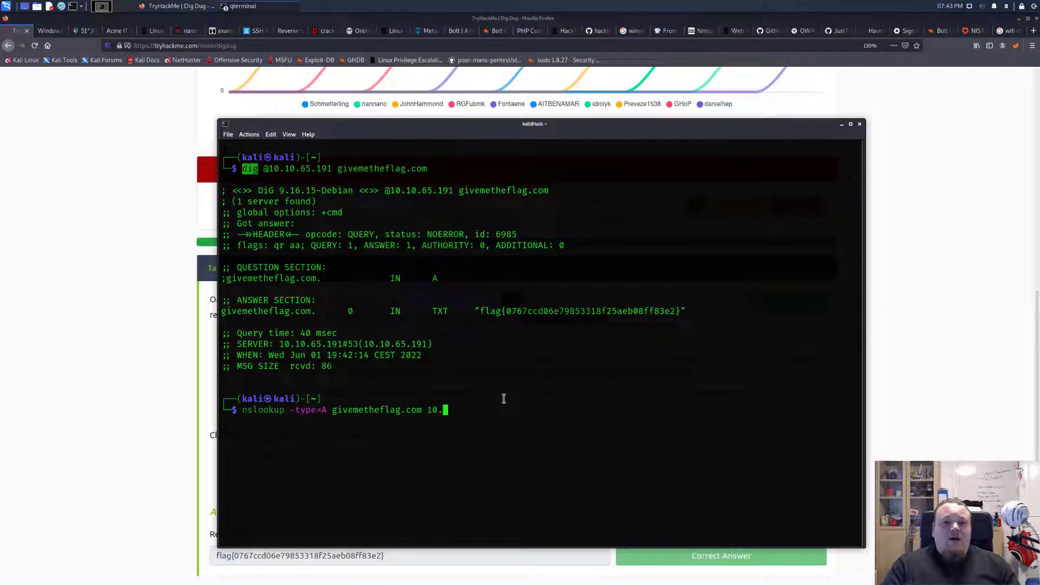
{"action": "type", "text": "10.65.191"}
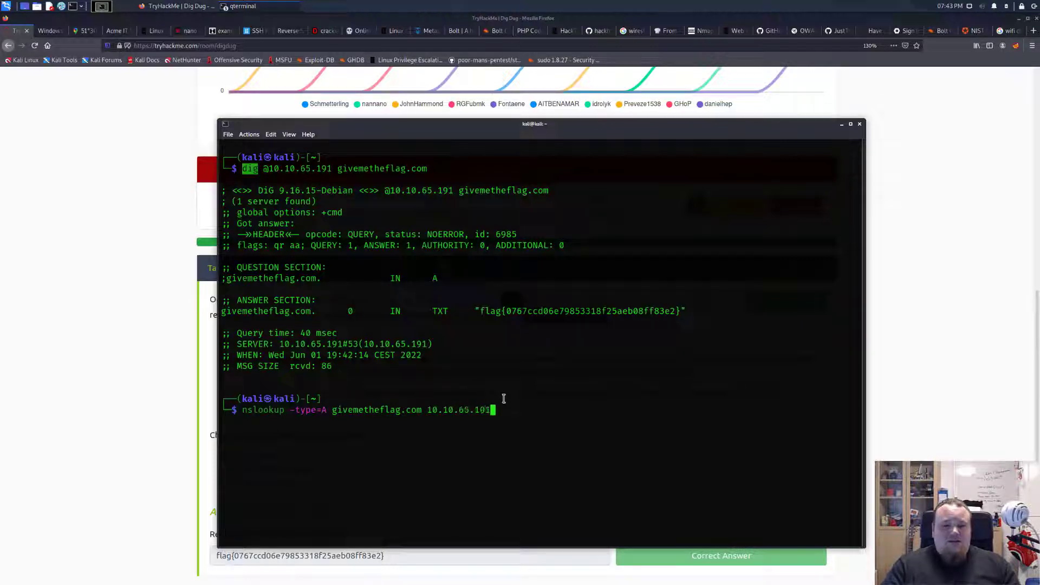
{"action": "key", "text": "Return"}
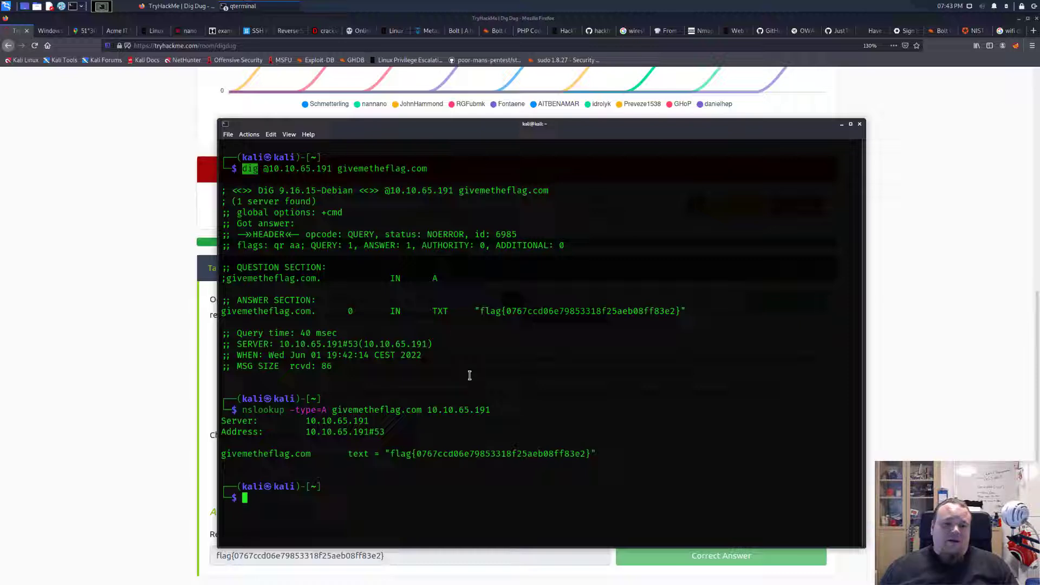
{"action": "left_click_drag", "start_coordinate": [391, 455], "coordinate": [592, 455]}
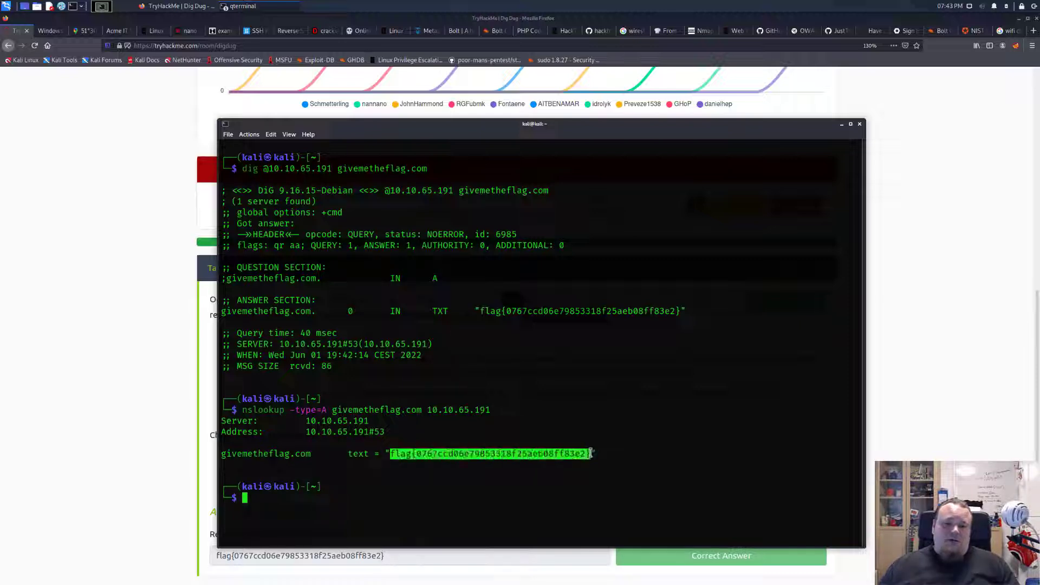
{"action": "left_click", "coordinate": [594, 455]}
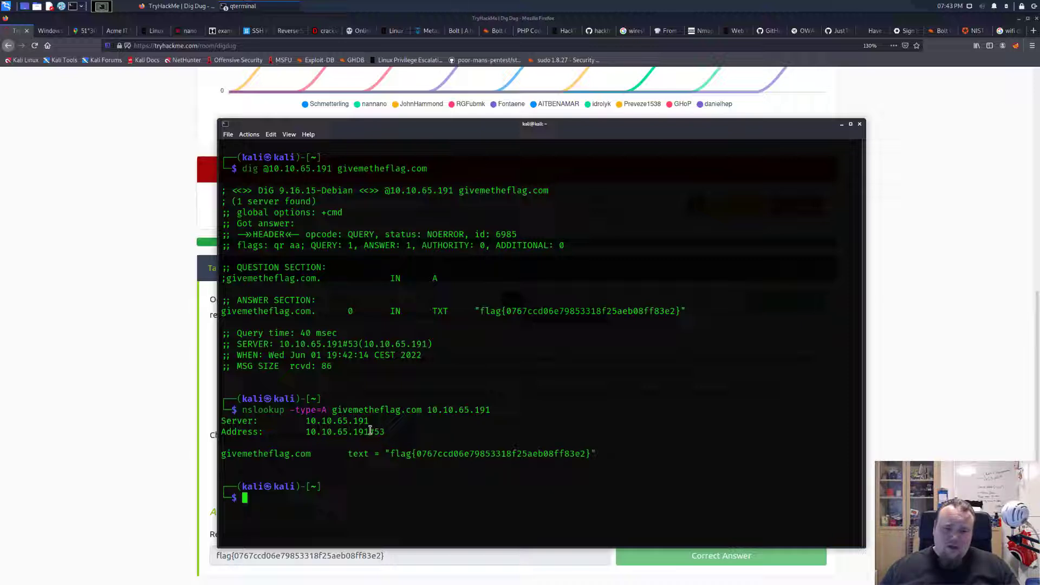
Inspect the server address, port 53 and flag line in the nslookup output.
{"action": "left_click_drag", "start_coordinate": [371, 431], "coordinate": [303, 432]}
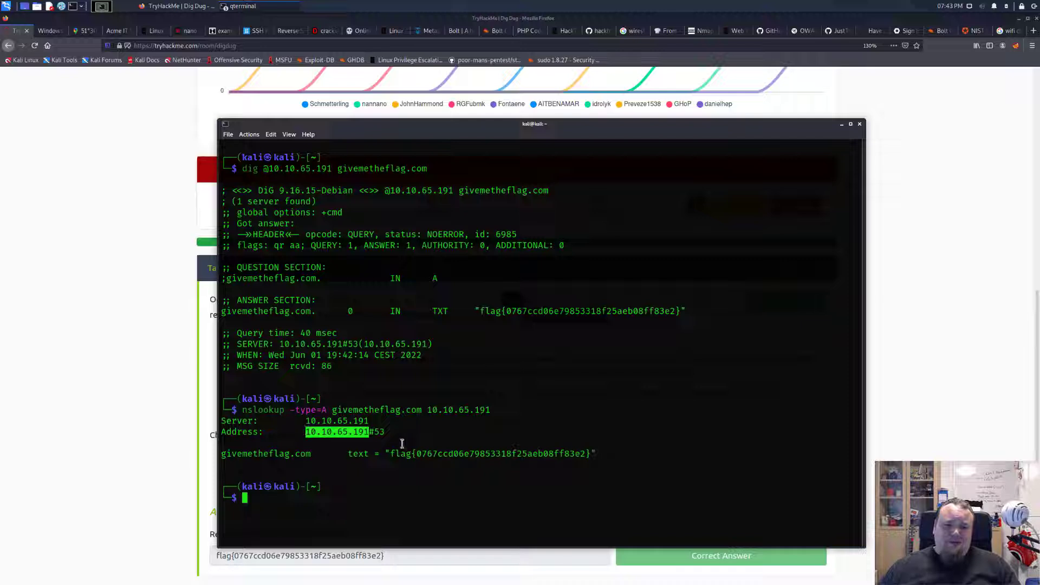
{"action": "left_click_drag", "start_coordinate": [373, 431], "coordinate": [386, 433]}
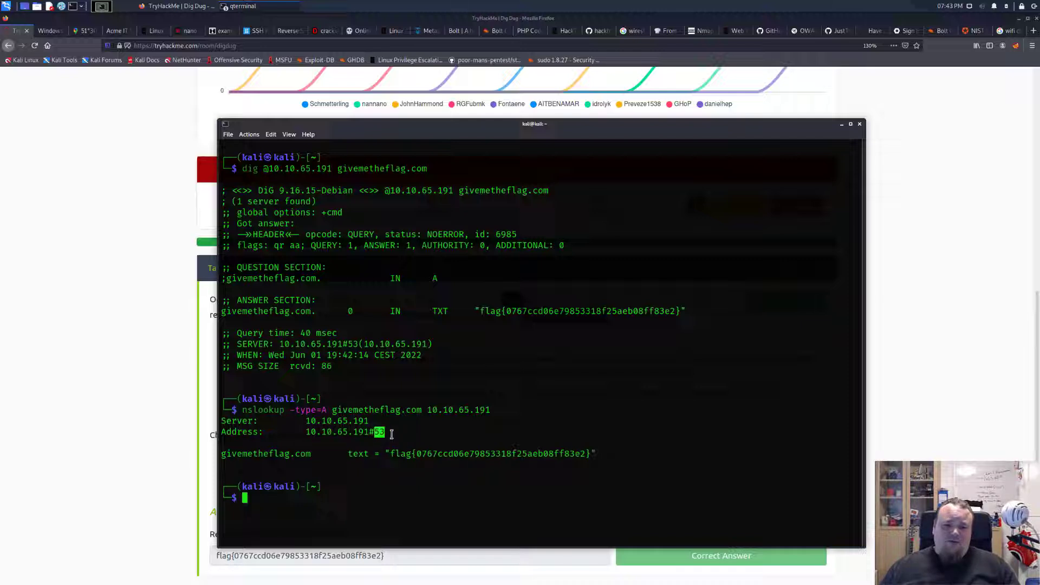
{"action": "left_click", "coordinate": [390, 434]}
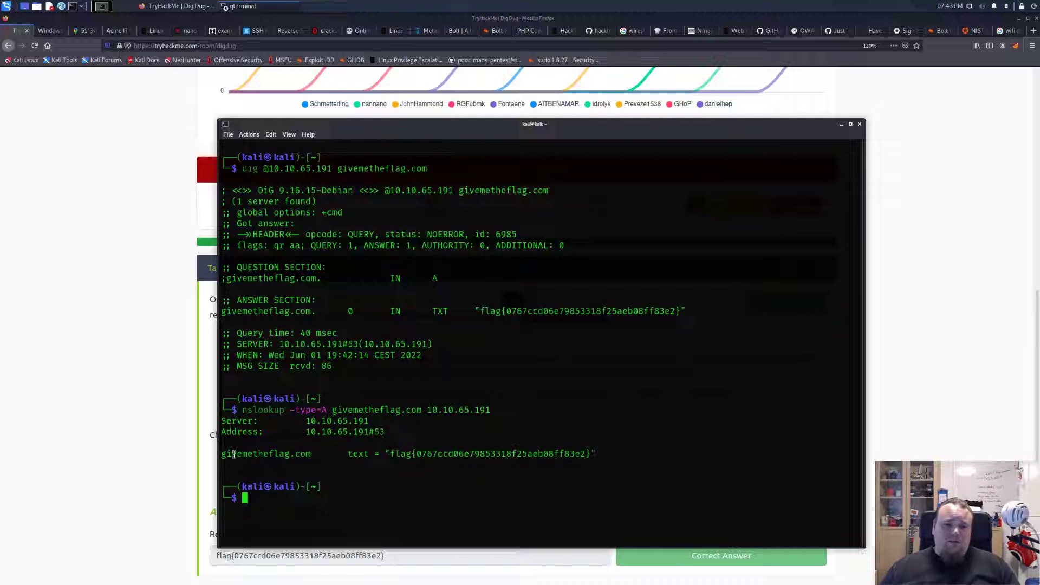
{"action": "mouse_move", "coordinate": [233, 454]}
{"action": "left_mouse_down"}
{"action": "mouse_move", "coordinate": [621, 455]}
{"action": "mouse_move", "coordinate": [221, 455]}
{"action": "left_mouse_up"}
{"action": "left_click", "coordinate": [600, 454]}
{"action": "left_click", "coordinate": [337, 417]}
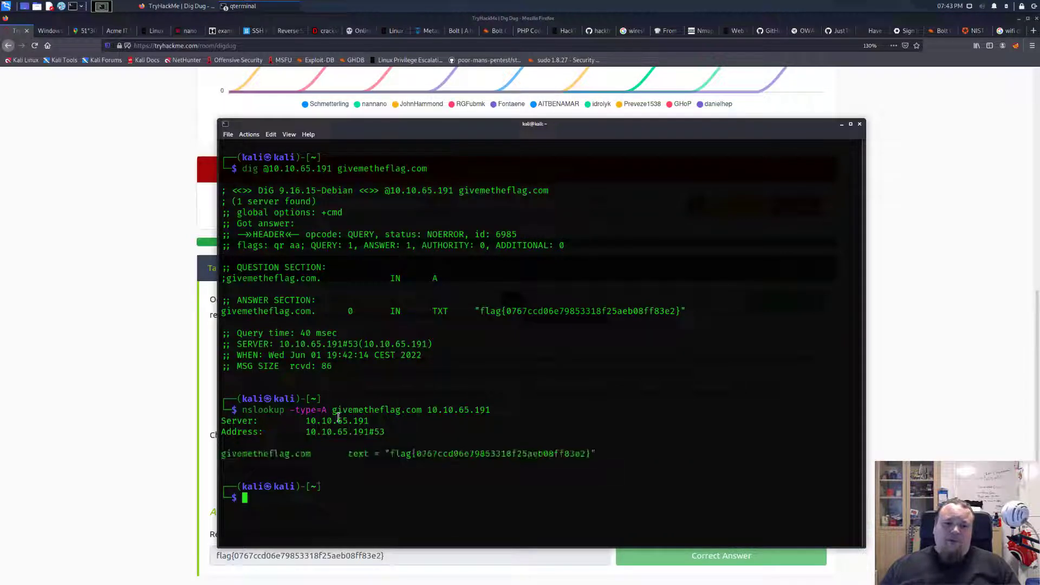
Reread the task's mention of dig and givemetheflag.com, then list the open terminal windows.
{"action": "left_click", "coordinate": [860, 124]}
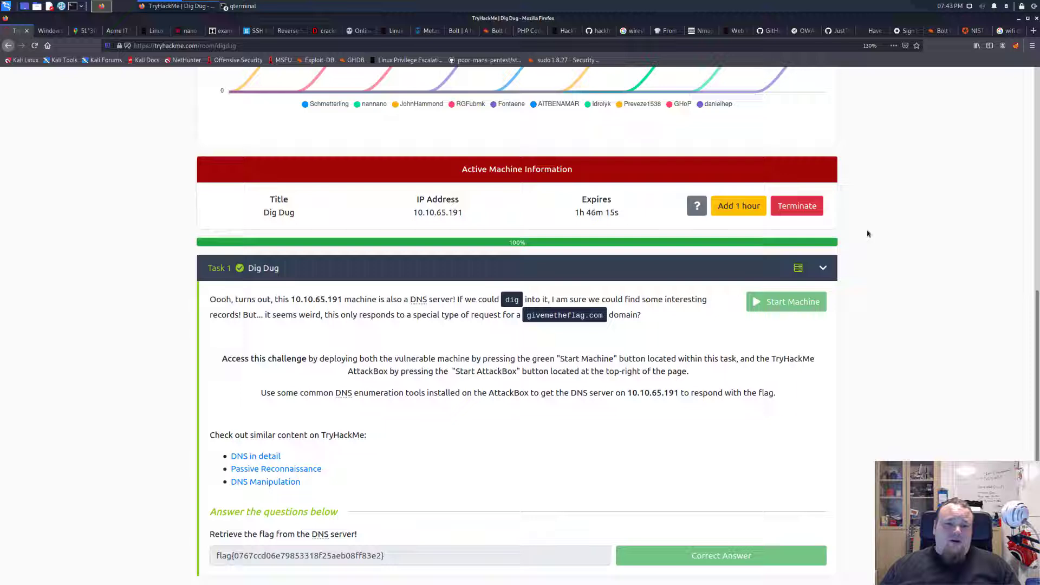
{"action": "left_click_drag", "start_coordinate": [339, 301], "coordinate": [524, 315]}
{"action": "left_click", "coordinate": [609, 355]}
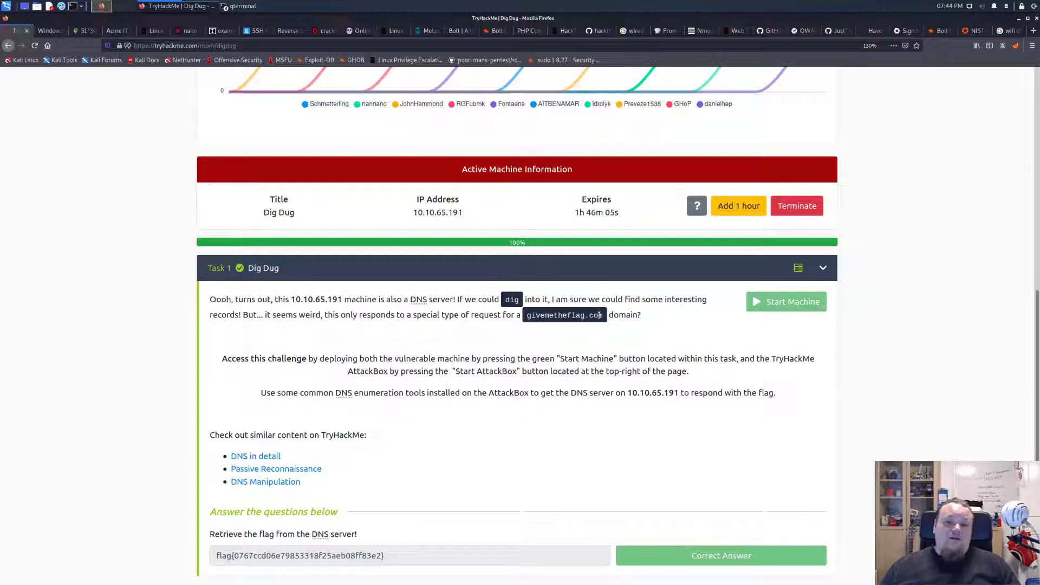
{"action": "double_click", "coordinate": [559, 315]}
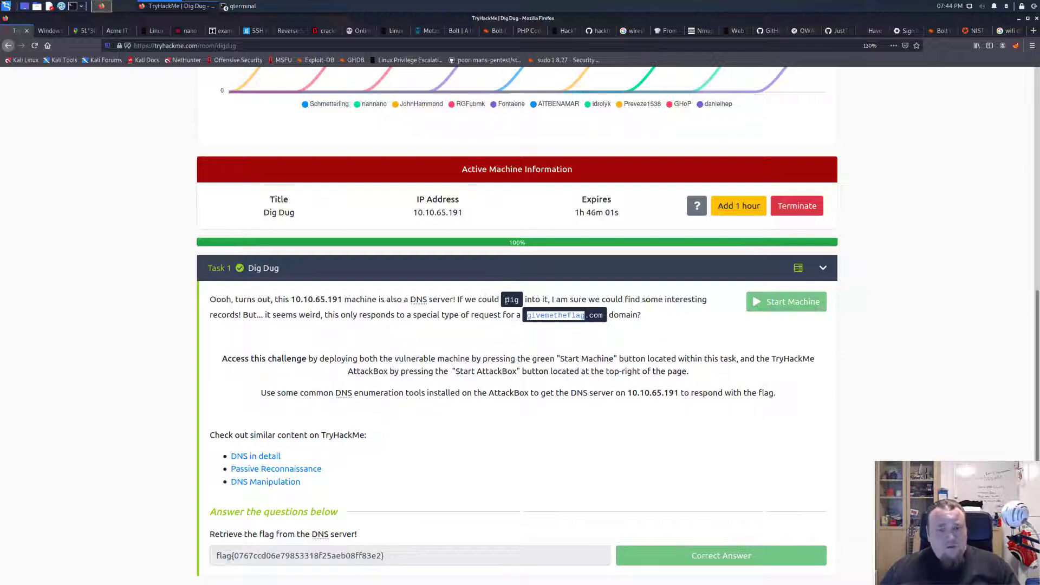
{"action": "left_click_drag", "start_coordinate": [504, 300], "coordinate": [540, 300]}
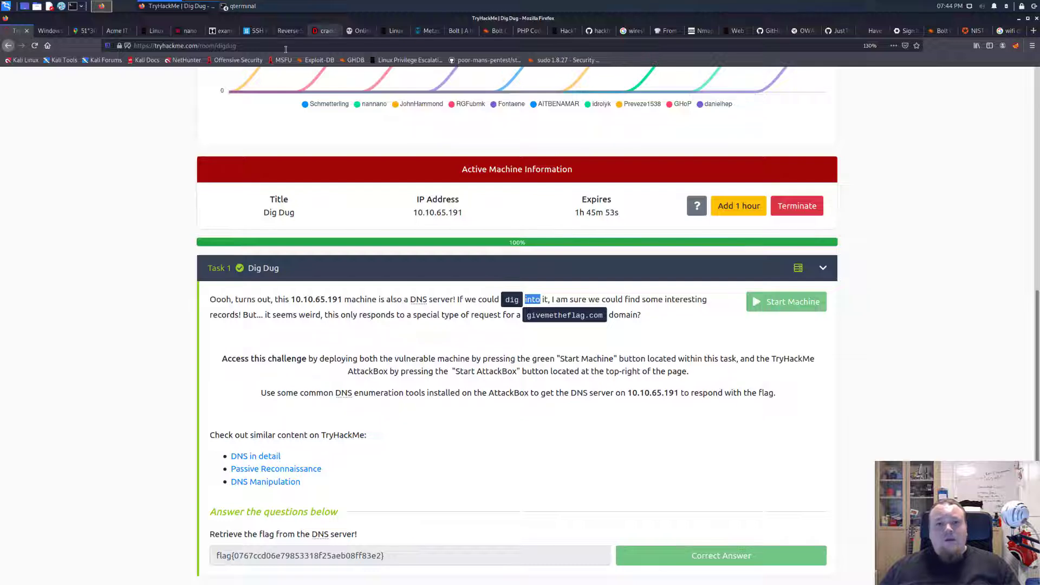
{"action": "left_click", "coordinate": [240, 7]}
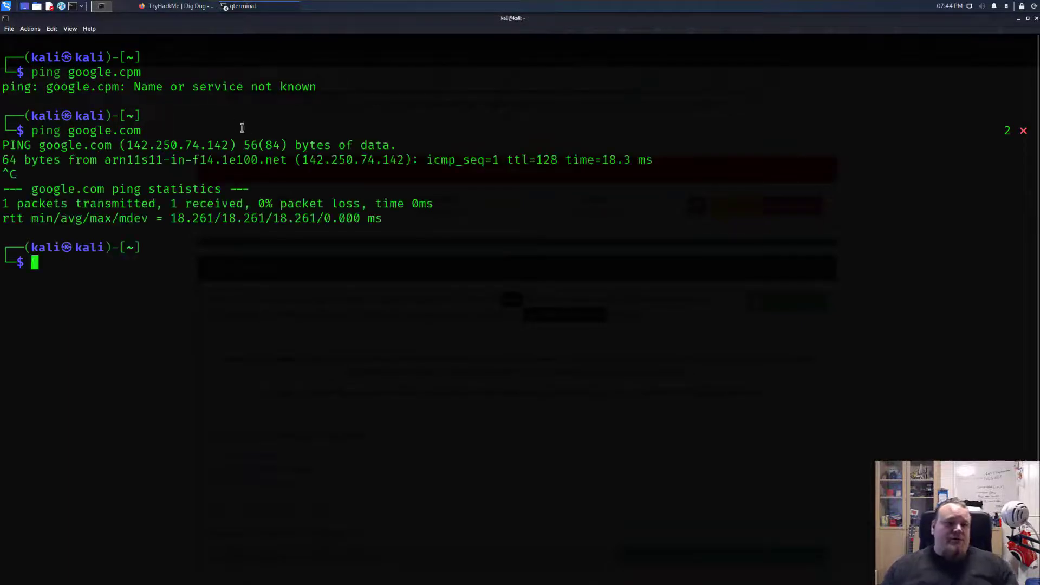
{"action": "left_click_drag", "start_coordinate": [234, 144], "coordinate": [128, 144]}
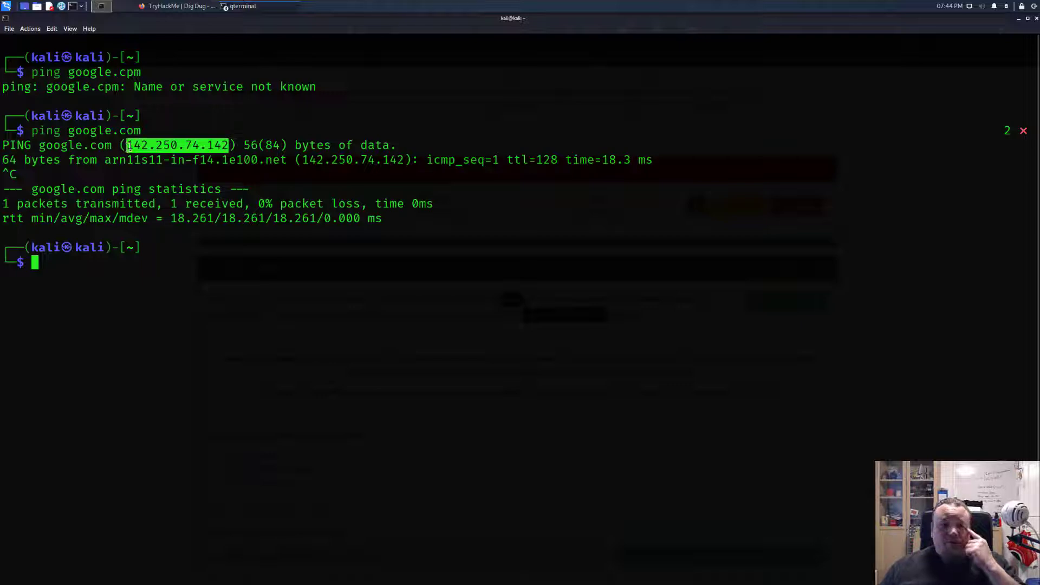
{"action": "right_click", "coordinate": [130, 146]}
{"action": "left_click", "coordinate": [154, 152]}
{"action": "type", "text": "dig @"}
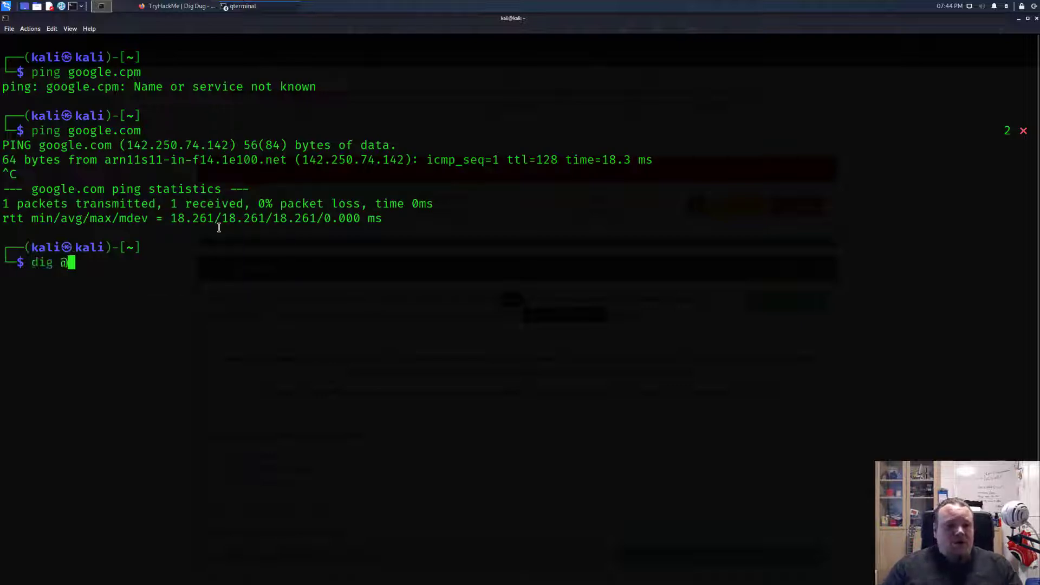
{"action": "key", "text": "ctrl+shift+v"}
{"action": "type", "text": "google."}
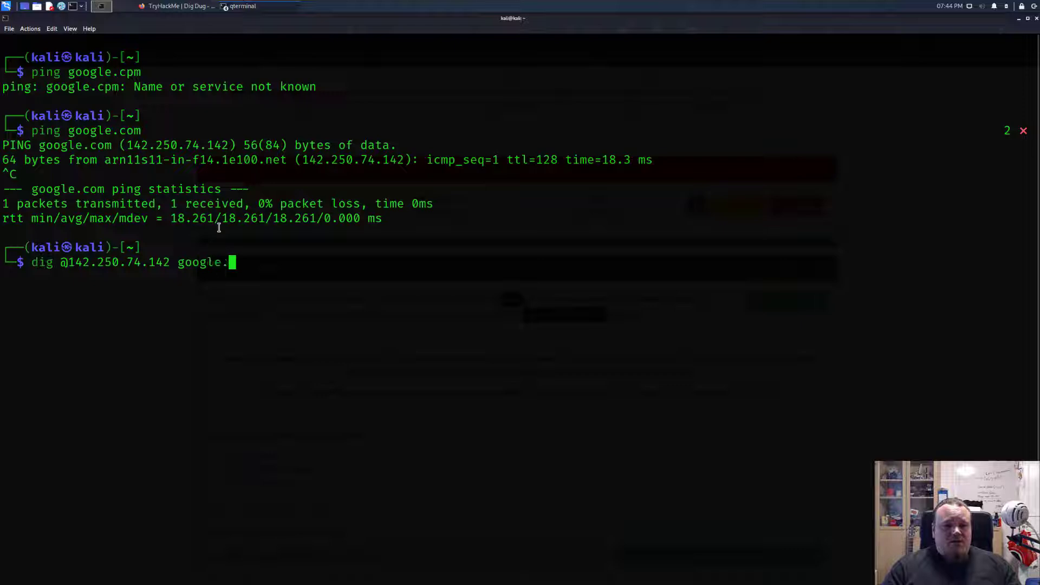
{"action": "type", "text": "com"}
{"action": "key", "text": "Return"}
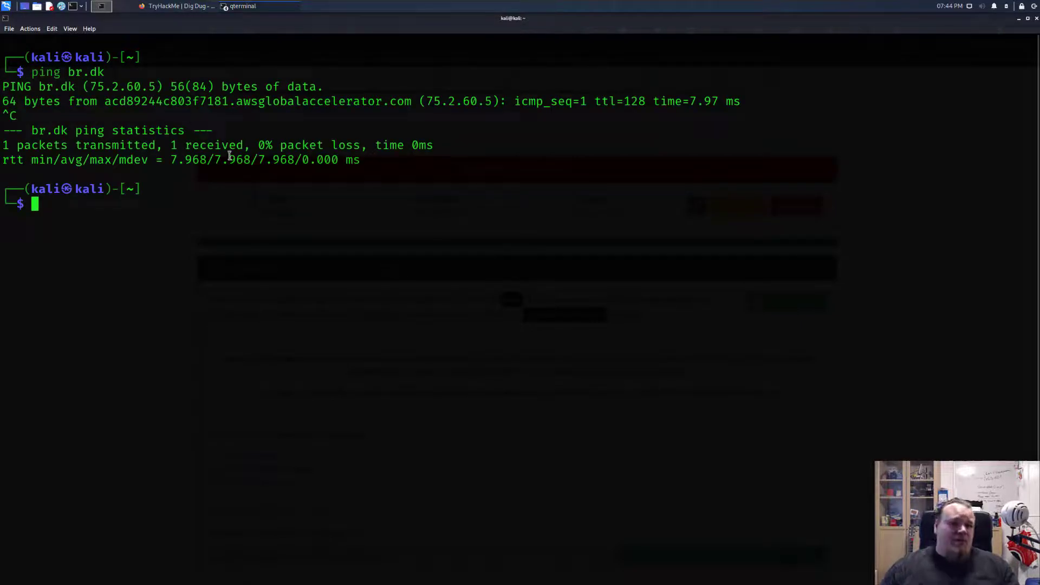
{"action": "left_click_drag", "start_coordinate": [156, 86], "coordinate": [90, 86]}
{"action": "right_click", "coordinate": [93, 87]}
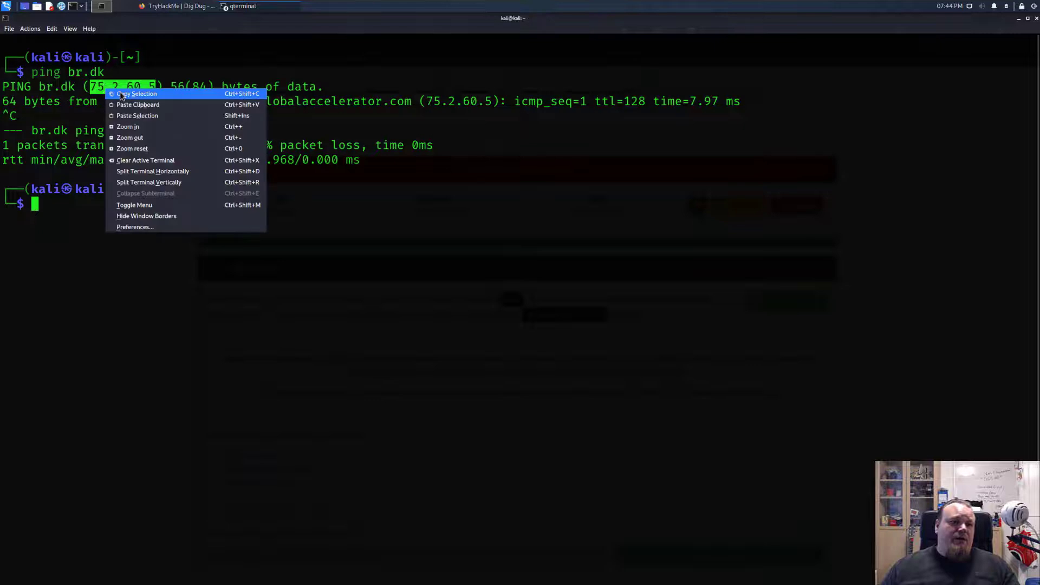
{"action": "left_click", "coordinate": [120, 92]}
{"action": "type", "text": "dig @"}
{"action": "key", "text": "ctrl+shift+v"}
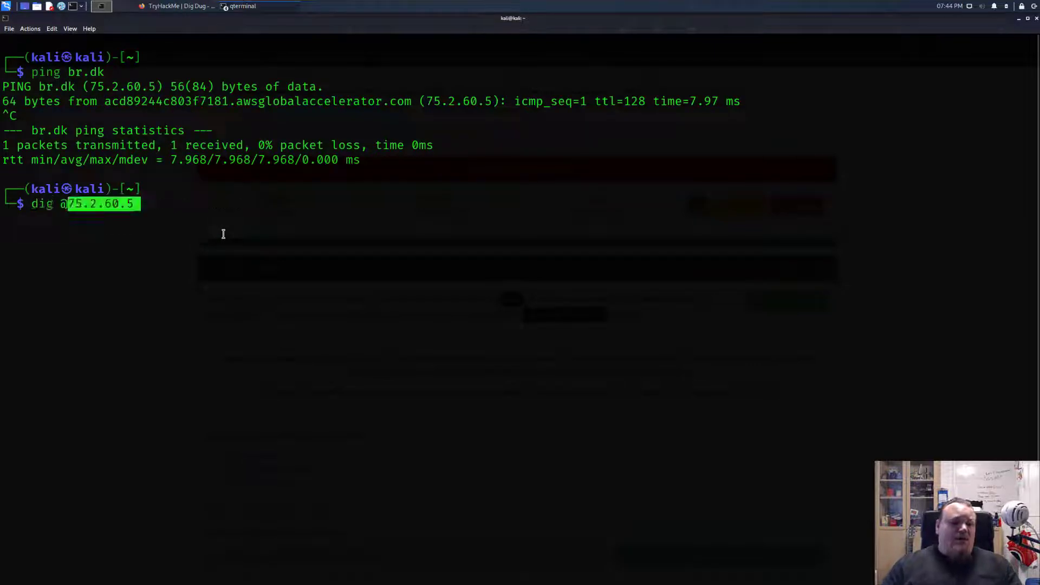
{"action": "type", "text": "br.dk"}
{"action": "key", "text": "Return"}
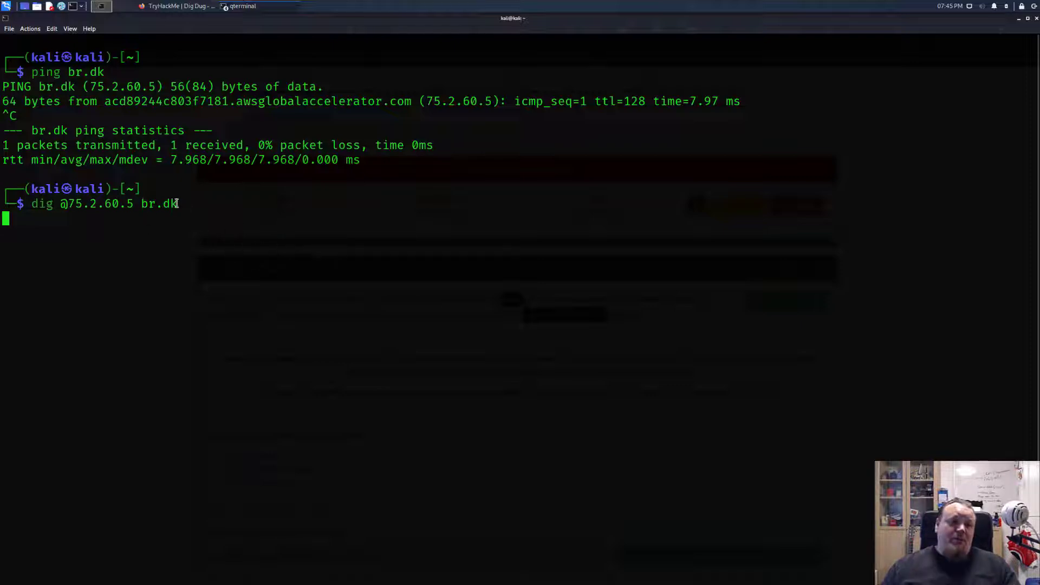
Review the dig output: DiG version, queried server, and the no-servers-reached timeout.
{"action": "left_click_drag", "start_coordinate": [179, 203], "coordinate": [31, 203]}
{"action": "left_click", "coordinate": [68, 231]}
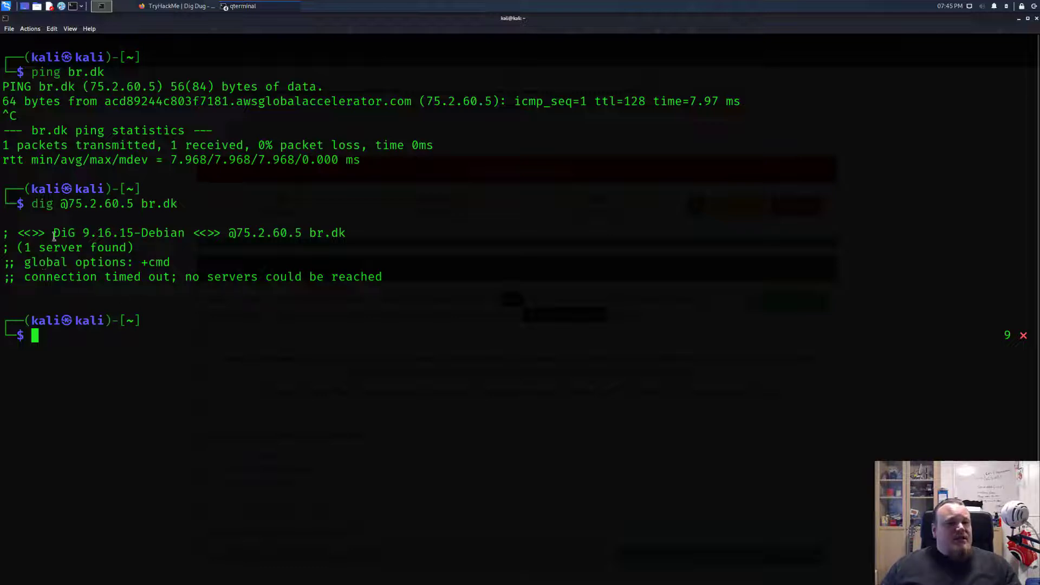
{"action": "left_click_drag", "start_coordinate": [49, 233], "coordinate": [162, 233]}
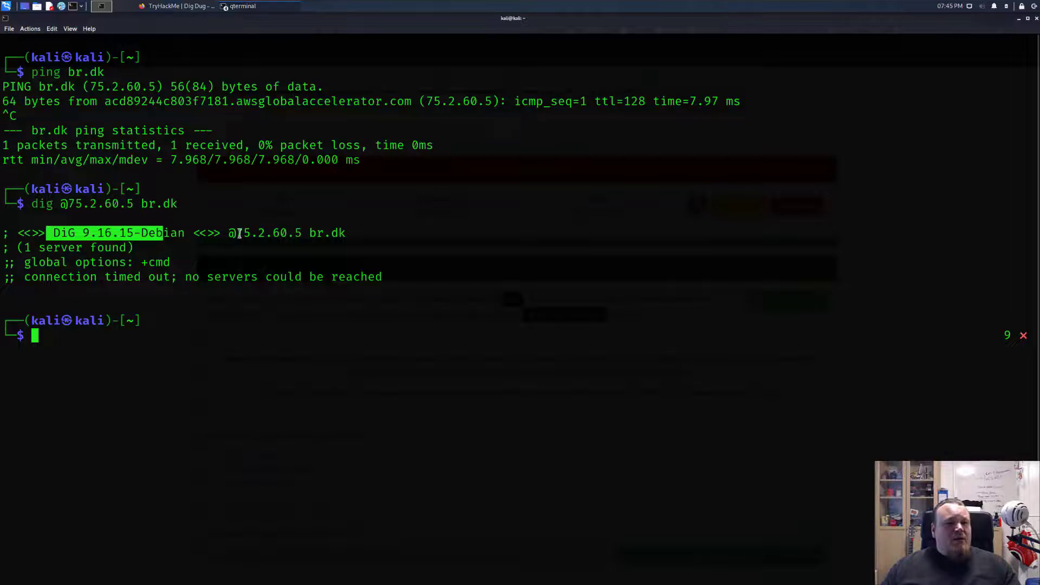
{"action": "left_click_drag", "start_coordinate": [237, 234], "coordinate": [373, 233]}
{"action": "left_click", "coordinate": [366, 233]}
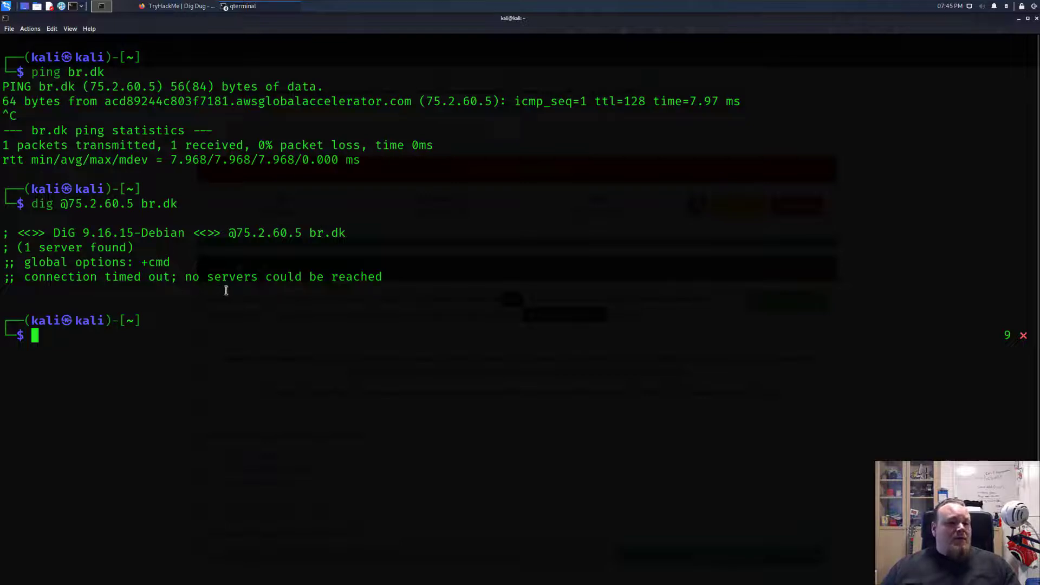
{"action": "mouse_move", "coordinate": [59, 276]}
{"action": "left_mouse_down"}
{"action": "mouse_move", "coordinate": [321, 285]}
{"action": "mouse_move", "coordinate": [355, 313]}
{"action": "left_mouse_up"}
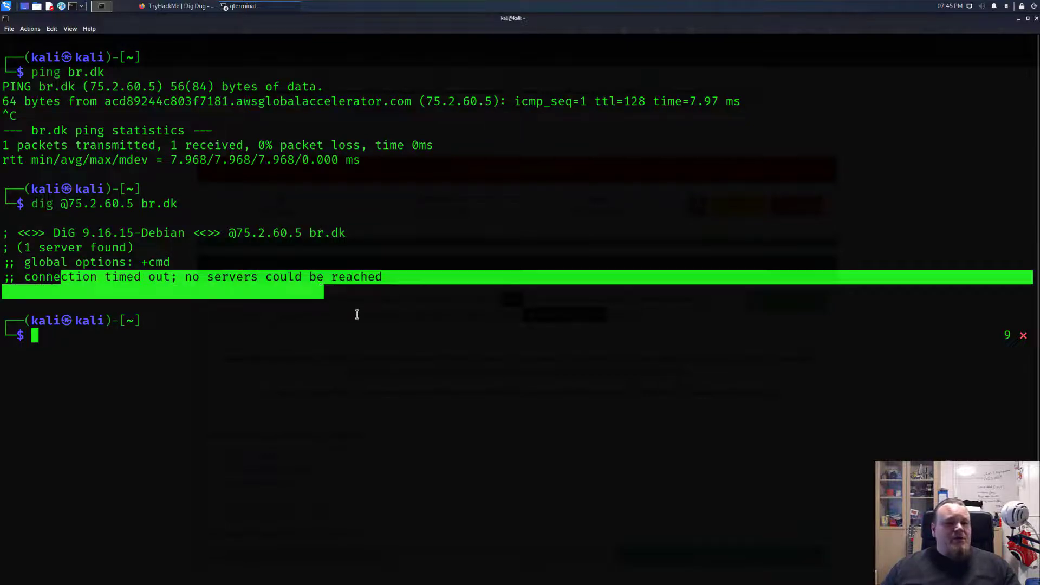
{"action": "left_click", "coordinate": [354, 310]}
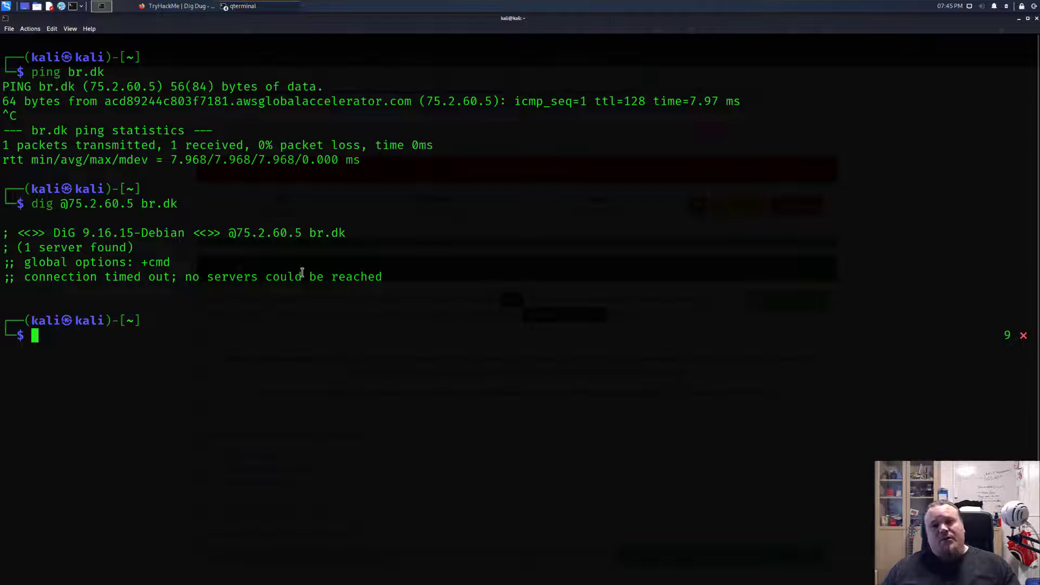
{"action": "left_click_drag", "start_coordinate": [379, 277], "coordinate": [218, 278]}
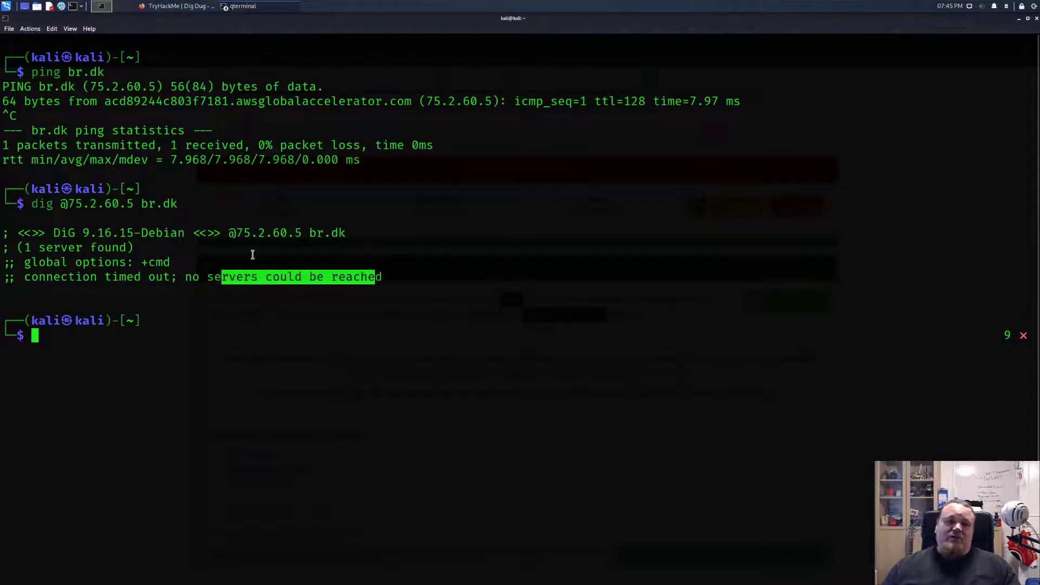
Minimise the terminal and look over the 'Dig Dug' title and IP 10.10.65.191.
{"action": "left_click", "coordinate": [1018, 18]}
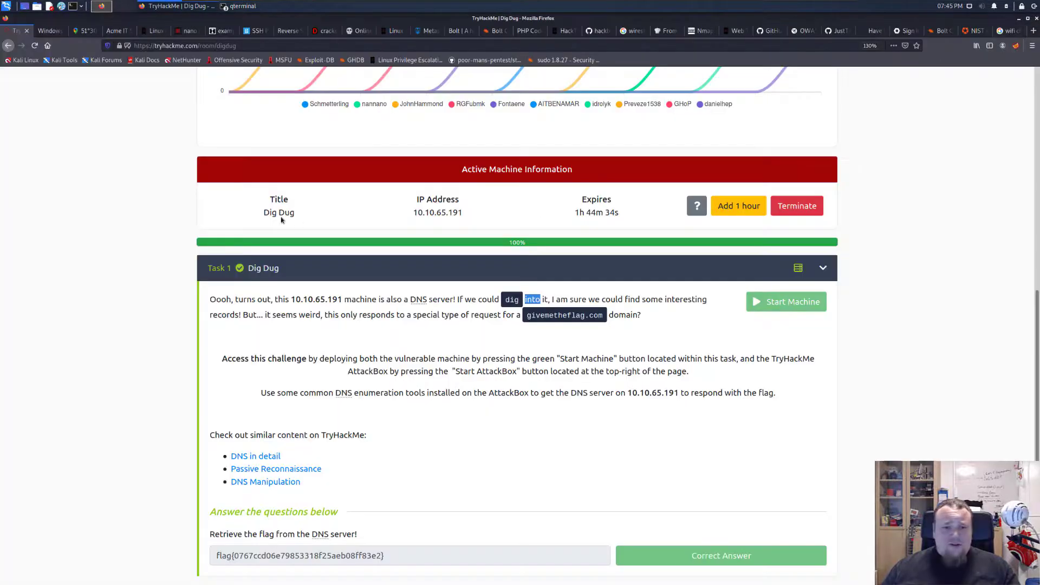
{"action": "left_click", "coordinate": [140, 239]}
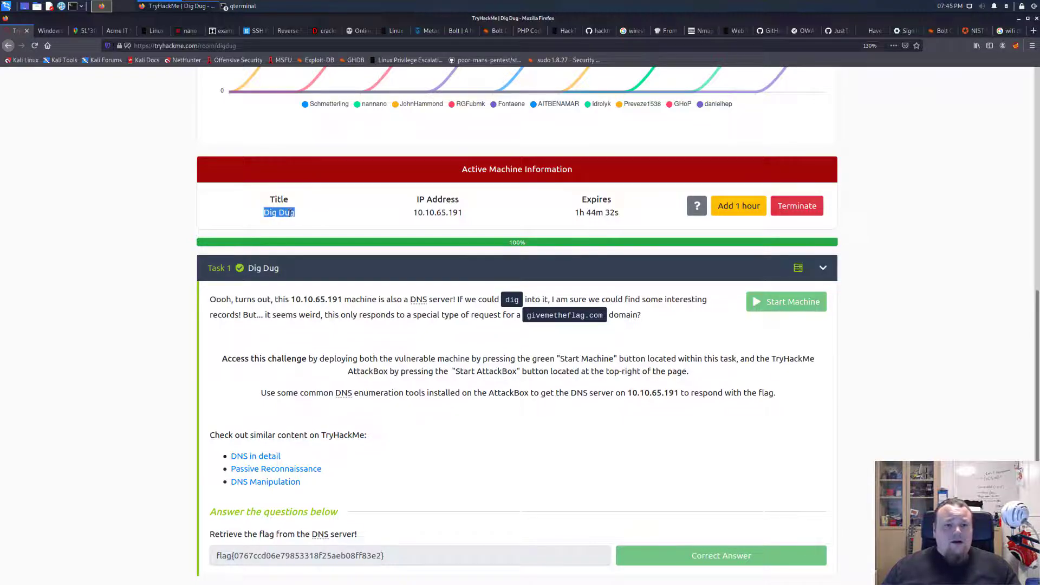
{"action": "left_click_drag", "start_coordinate": [262, 212], "coordinate": [278, 213]}
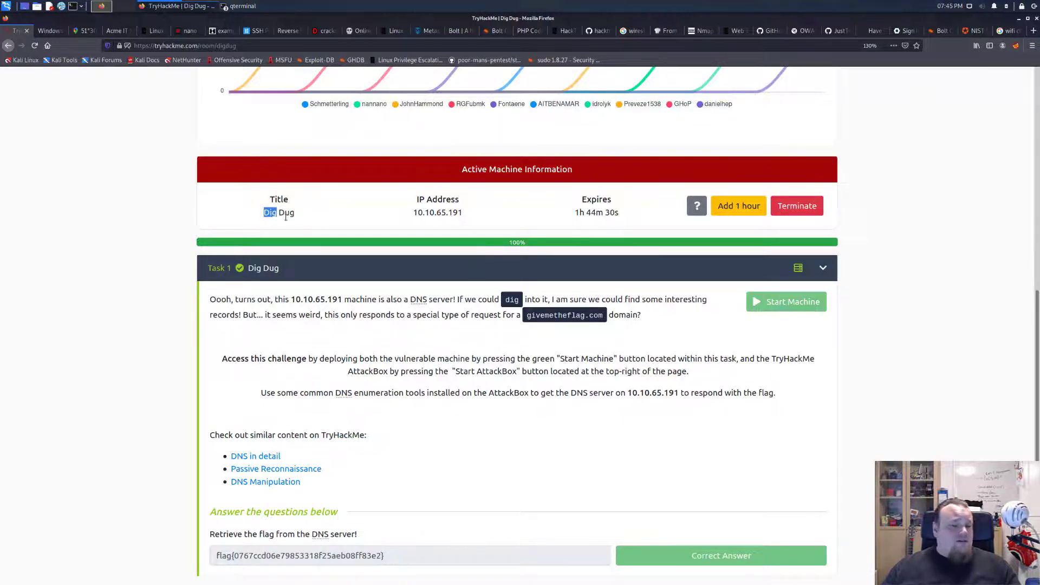
{"action": "double_click", "coordinate": [287, 214]}
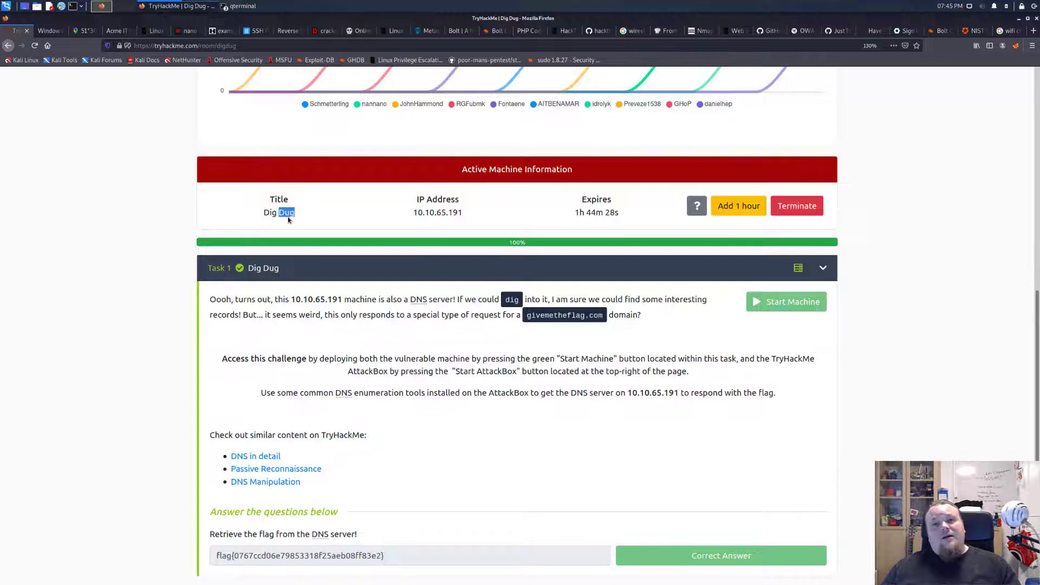
{"action": "left_click", "coordinate": [293, 219]}
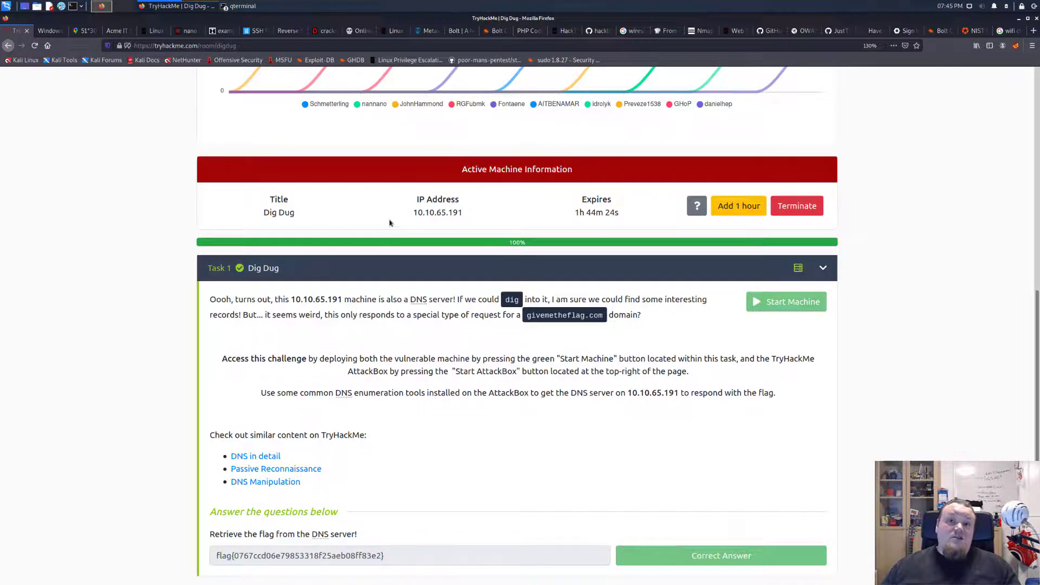
{"action": "double_click", "coordinate": [409, 213]}
{"action": "left_click", "coordinate": [410, 214]}
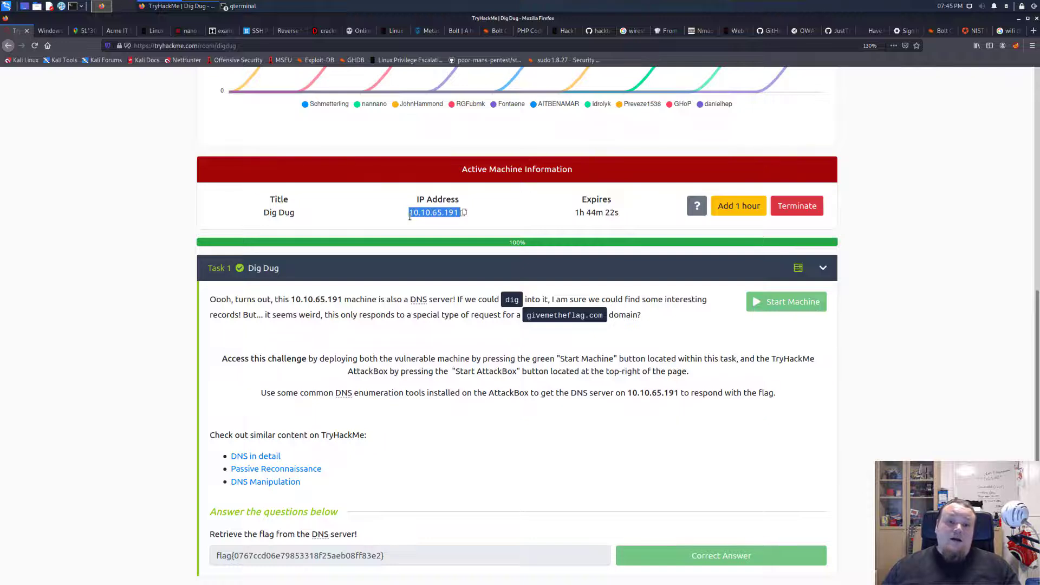